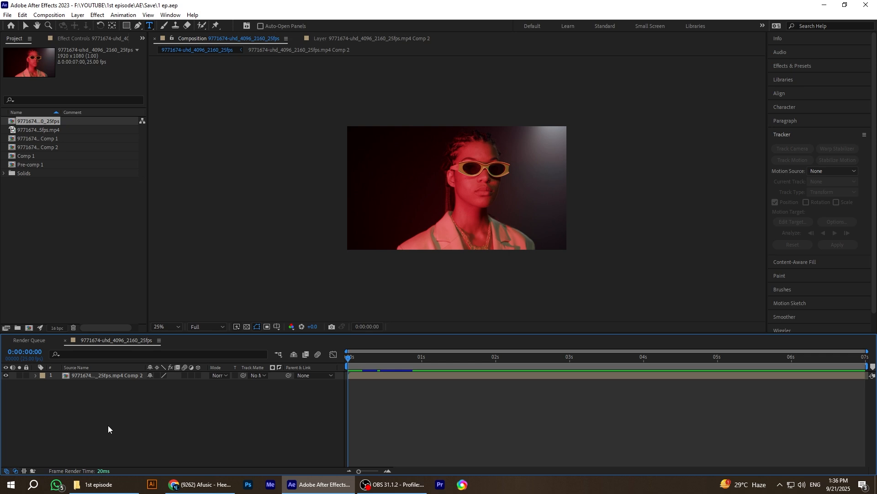
Step: Show the Tracker and start a Track Motion track on the footage layer
{"action": "key", "text": "space"}
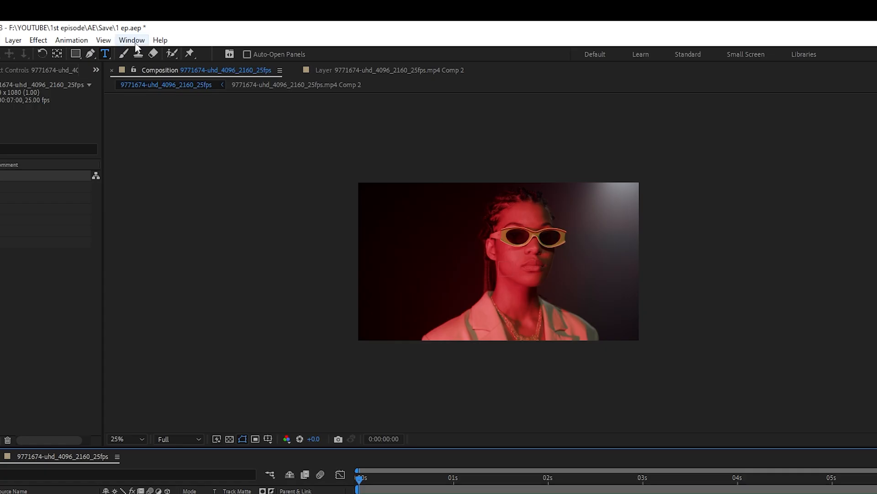
{"action": "left_click", "coordinate": [173, 16]}
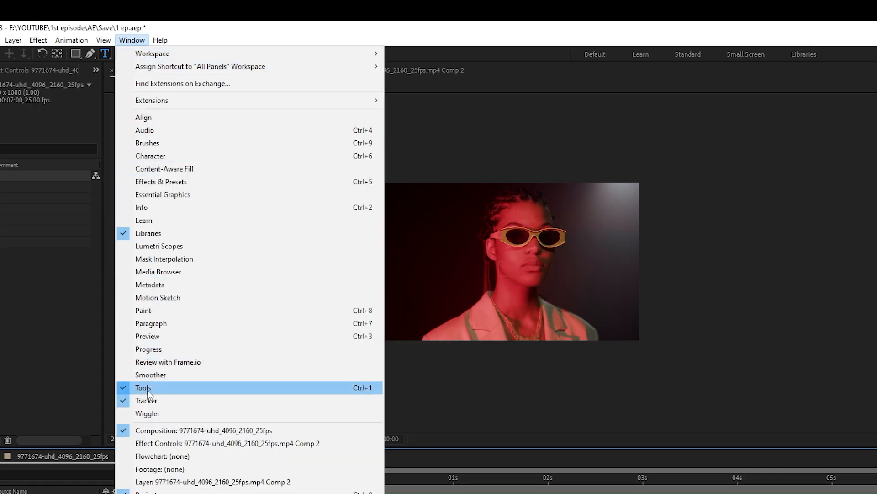
{"action": "left_click", "coordinate": [125, 402]}
{"action": "left_click", "coordinate": [733, 192]}
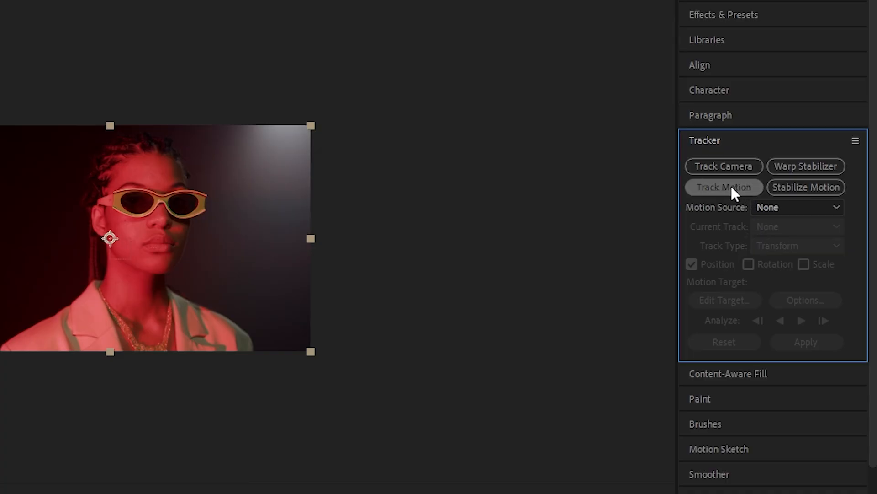
{"action": "left_click", "coordinate": [146, 418]}
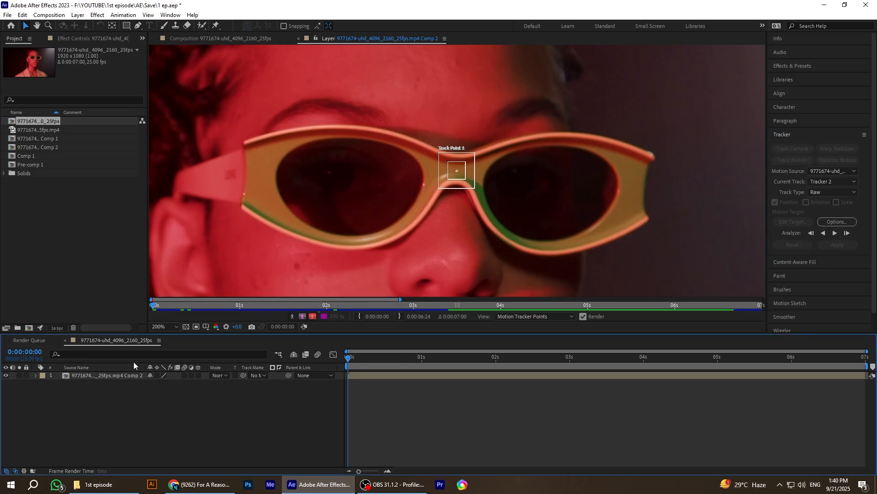
{"action": "left_click", "coordinate": [116, 373]}
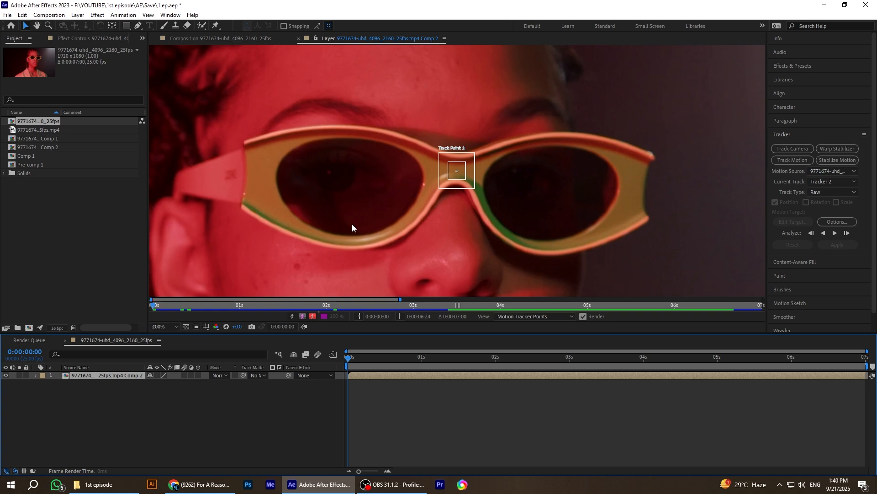
Step: Enlarge the search and feature regions of Track Point 1 around the bridge of the sunglasses
{"action": "key", "text": "period"}
{"action": "left_click_drag", "start_coordinate": [493, 206], "coordinate": [519, 220]}
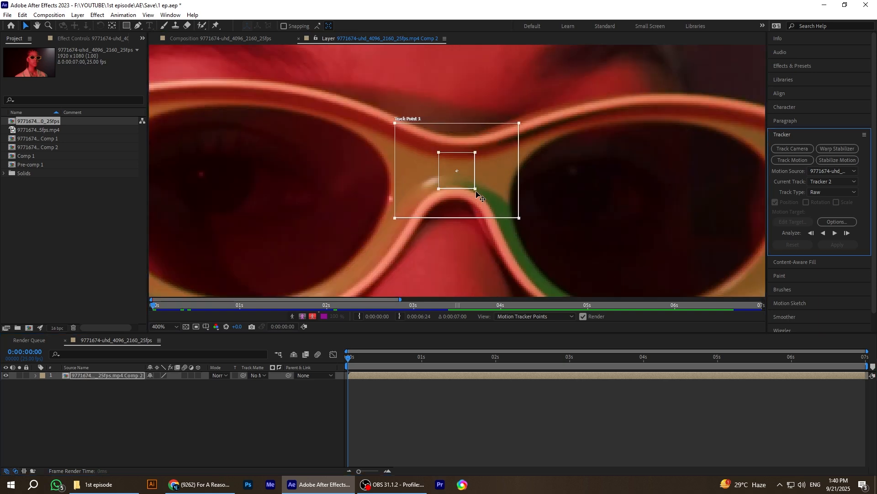
{"action": "left_click_drag", "start_coordinate": [476, 187], "coordinate": [482, 189]}
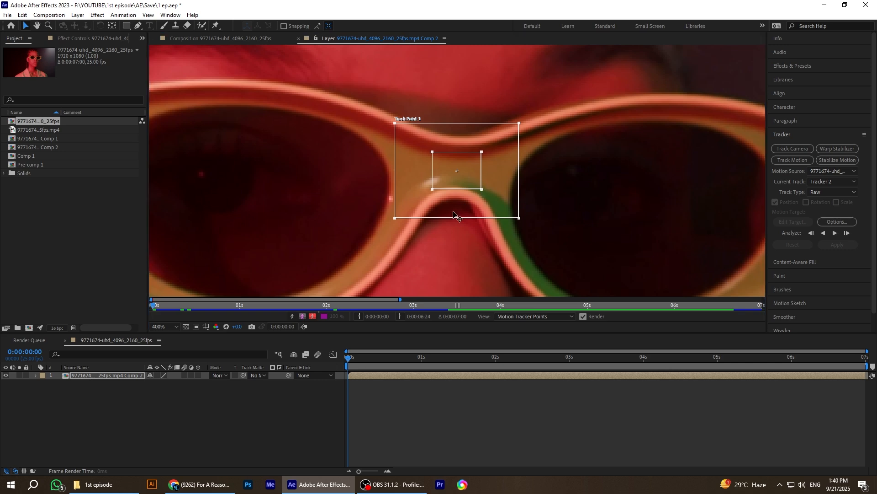
Step: Start a new Track Motion track on the footage layer and analyze it forward to the end of the clip
{"action": "left_click", "coordinate": [793, 160]}
{"action": "left_click", "coordinate": [836, 233]}
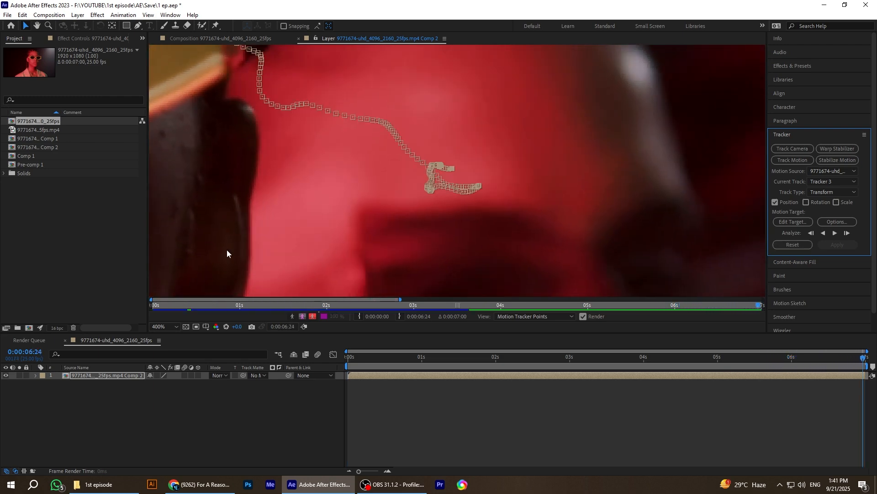
{"action": "scroll", "coordinate": [287, 215], "scroll_direction": "down", "scroll_amount": 4}
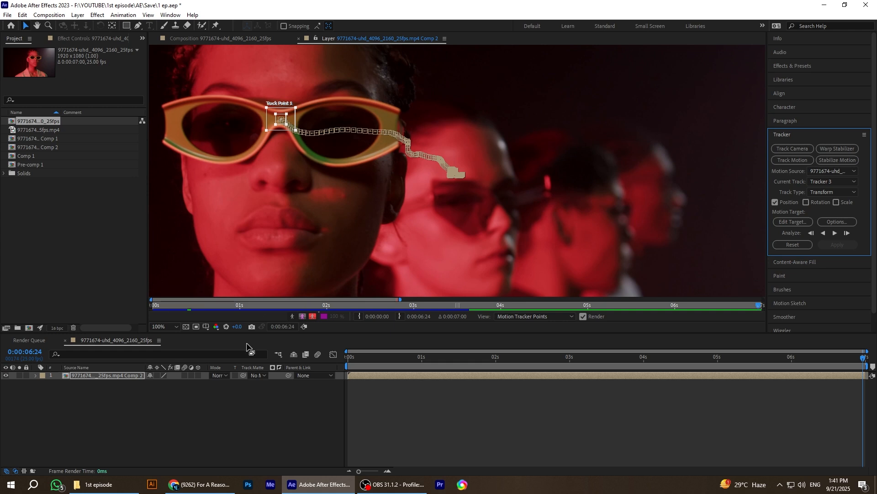
Step: Add a null object to the composition
{"action": "right_click", "coordinate": [174, 409]}
{"action": "mouse_move", "coordinate": [218, 298]}
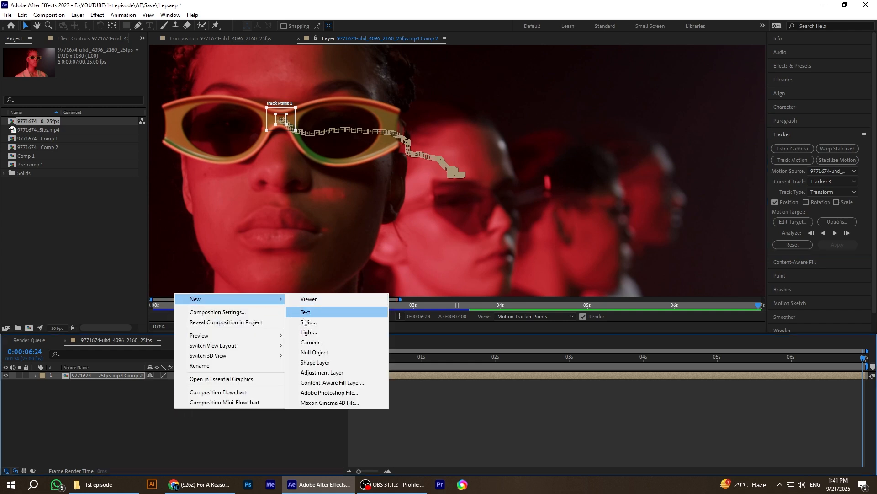
{"action": "left_click", "coordinate": [321, 351]}
Step: Set the null object as the motion target and apply the tracking data to it
{"action": "left_click", "coordinate": [801, 222]}
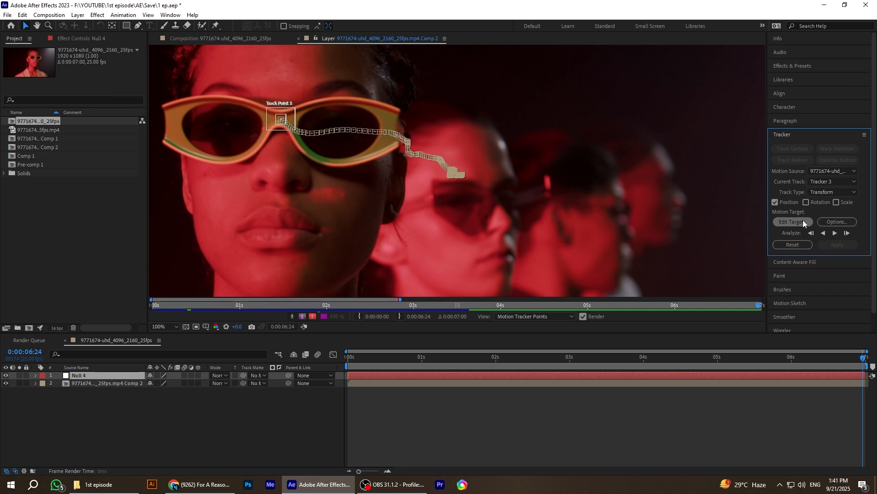
{"action": "left_click", "coordinate": [470, 228]}
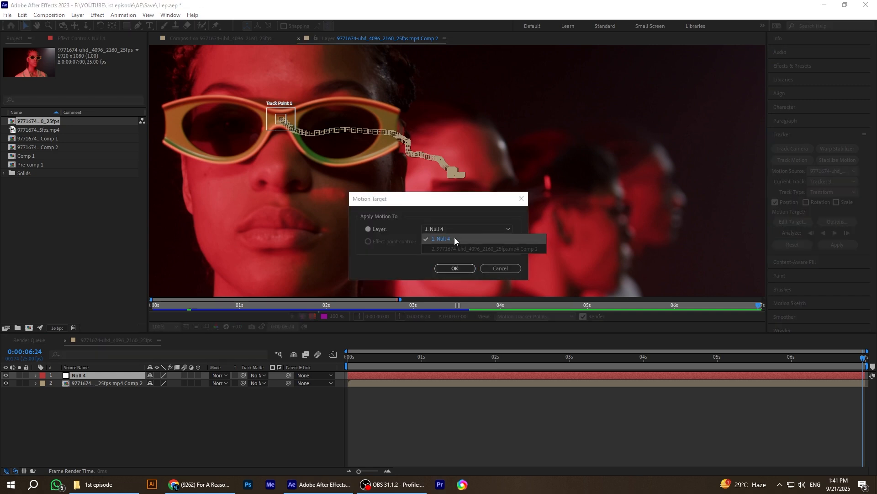
{"action": "left_click", "coordinate": [454, 237]}
{"action": "left_click", "coordinate": [455, 269]}
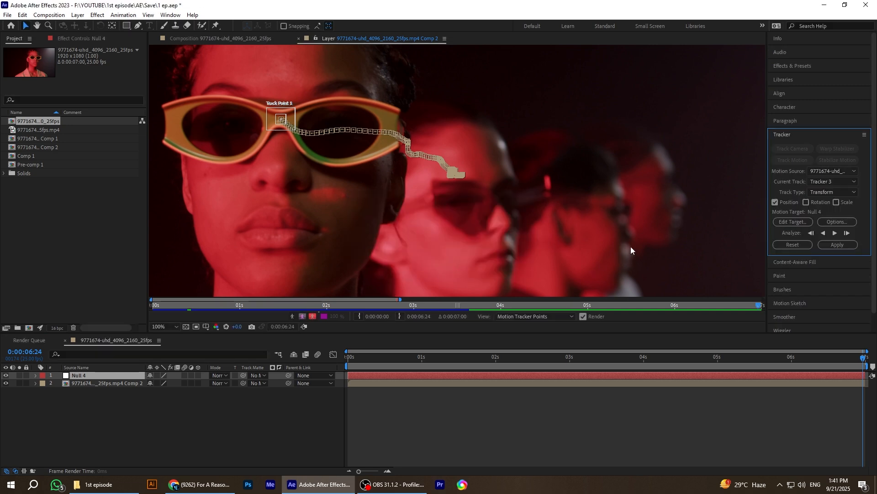
{"action": "left_click", "coordinate": [838, 245]}
{"action": "left_click", "coordinate": [429, 249]}
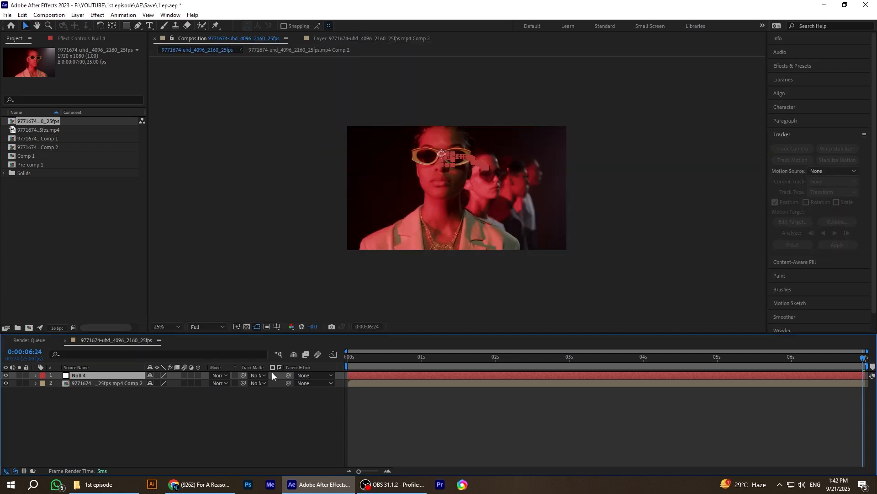
Step: Add a text layer reading "cool vibes only" over the dark background beside the woman's face
{"action": "key", "text": "space"}
{"action": "left_click", "coordinate": [399, 175]}
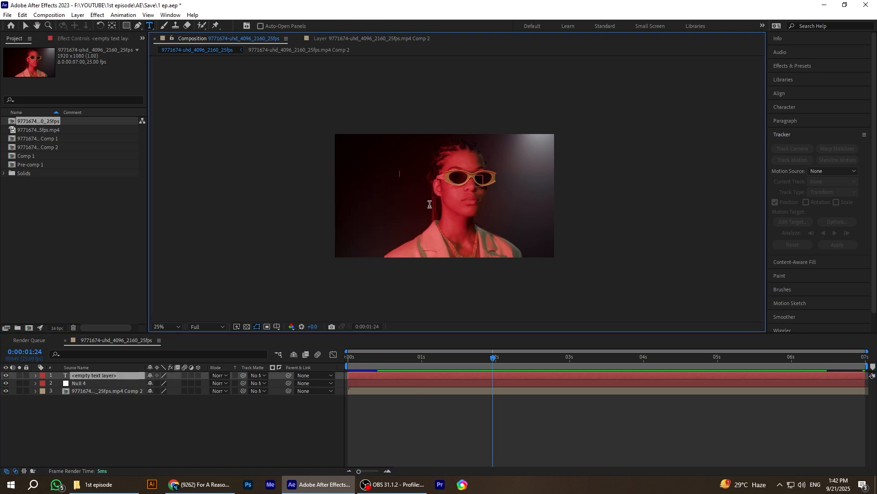
{"action": "type", "text": "co"}
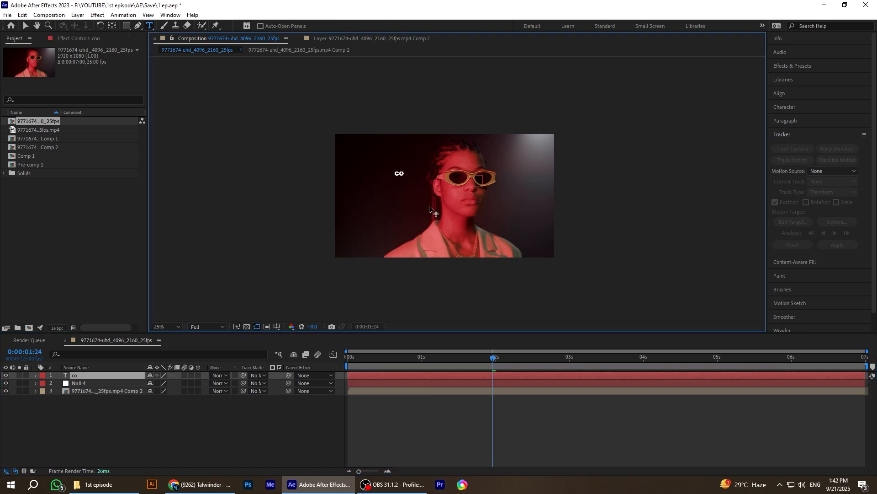
{"action": "type", "text": "ol vibes only"}
{"action": "left_click", "coordinate": [233, 419]}
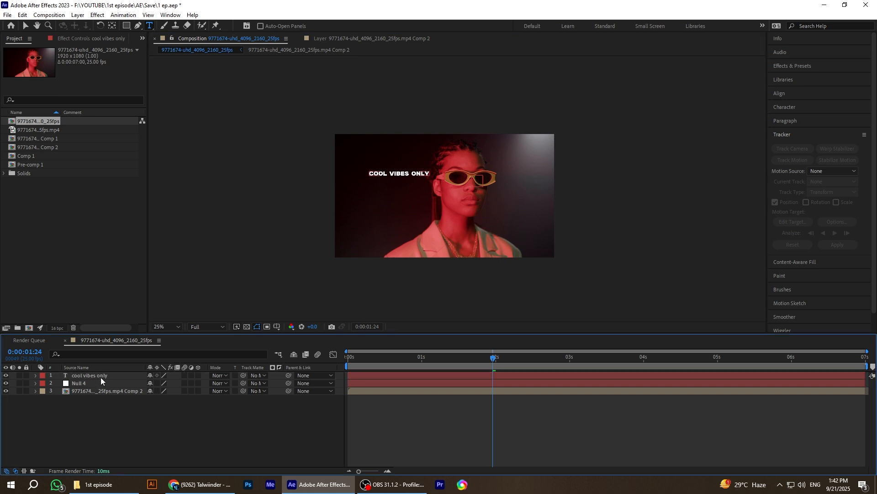
Step: Set the fill colour of the "cool vibes only" text to orange FFAE00
{"action": "left_click", "coordinate": [100, 377]}
{"action": "scroll", "coordinate": [457, 229], "scroll_direction": "up", "scroll_amount": 2}
{"action": "left_click", "coordinate": [785, 108]}
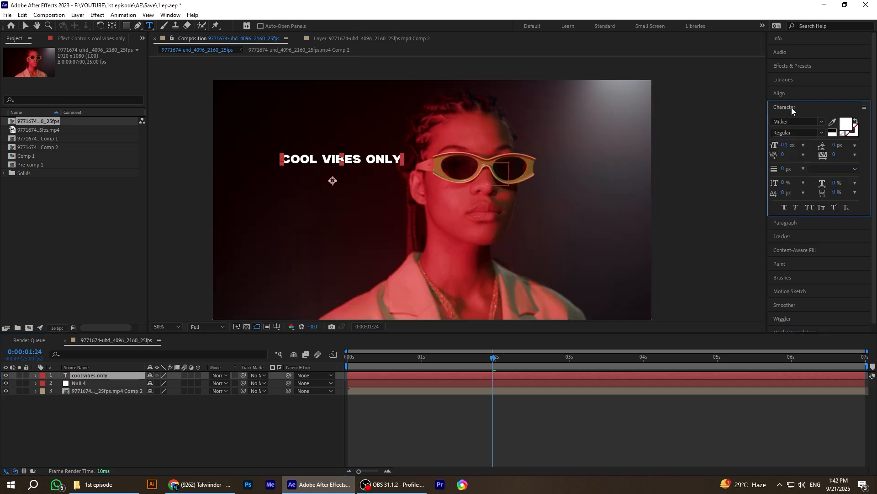
{"action": "left_click", "coordinate": [845, 126]}
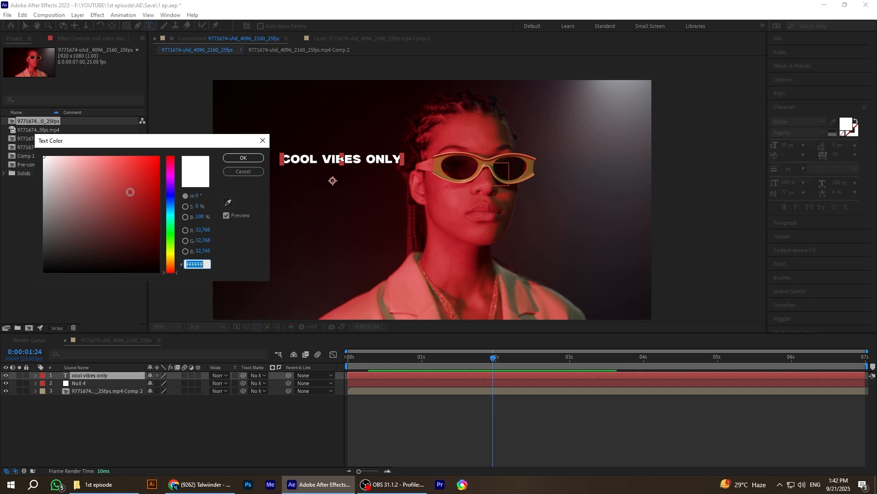
{"action": "left_click", "coordinate": [172, 259]}
{"action": "left_click", "coordinate": [158, 157]}
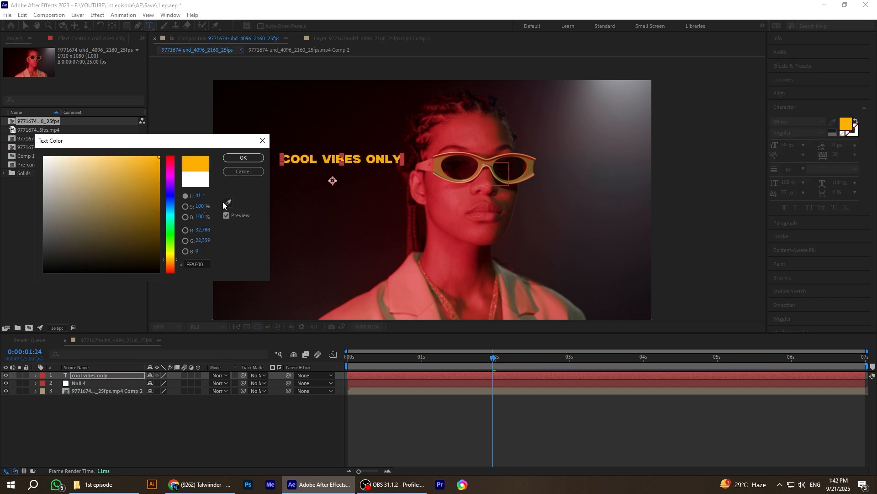
{"action": "left_click", "coordinate": [240, 155]}
{"action": "left_click", "coordinate": [150, 440]}
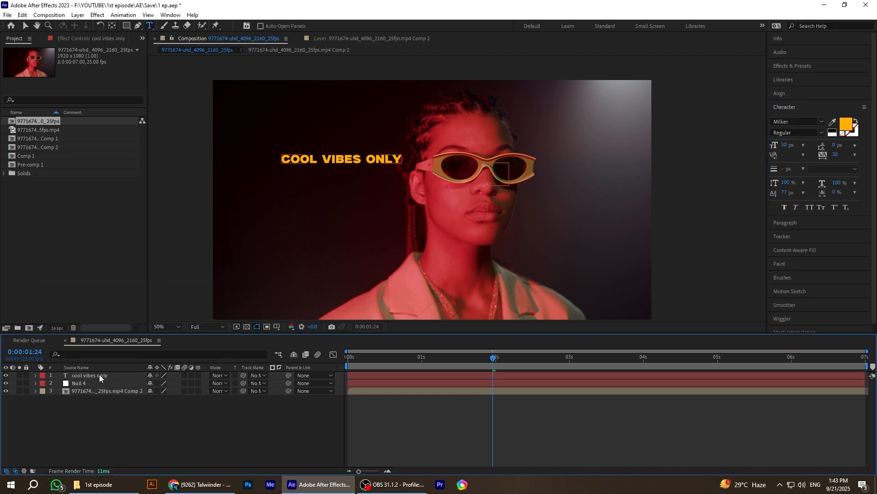
Step: Duplicate the text layer and move the copy about 560 px to the right, just past the original
{"action": "left_click", "coordinate": [99, 373]}
{"action": "key", "text": "ctrl+d"}
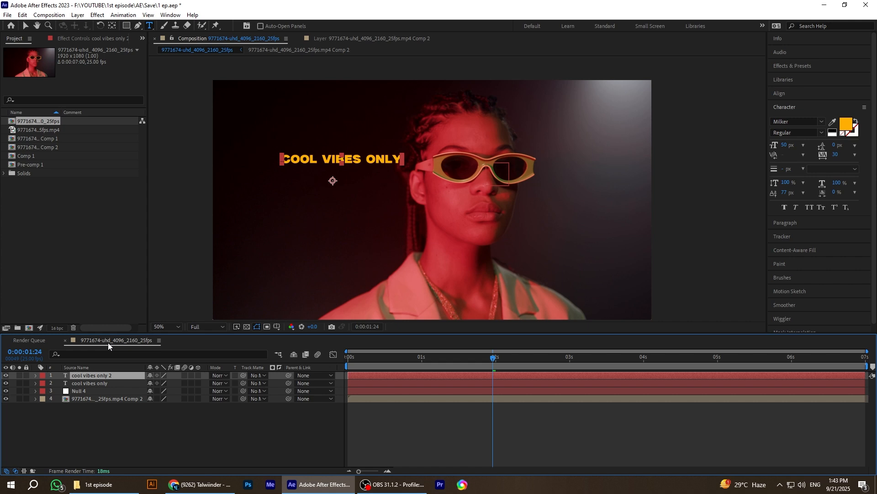
{"action": "key", "text": "shift+Right"}
{"action": "key", "text": "shift+Right"}
{"action": "key", "text": "shift+Right"}
{"action": "key", "text": "shift+Right"}
{"action": "key", "text": "shift+Right"}
{"action": "key", "text": "shift+Right"}
{"action": "key", "text": "shift+Right"}
{"action": "key", "text": "shift+Right"}
{"action": "key", "text": "shift+Right"}
{"action": "key", "text": "shift+Right"}
{"action": "key", "text": "shift+Right"}
{"action": "key", "text": "shift+Right"}
{"action": "key", "text": "shift+Right"}
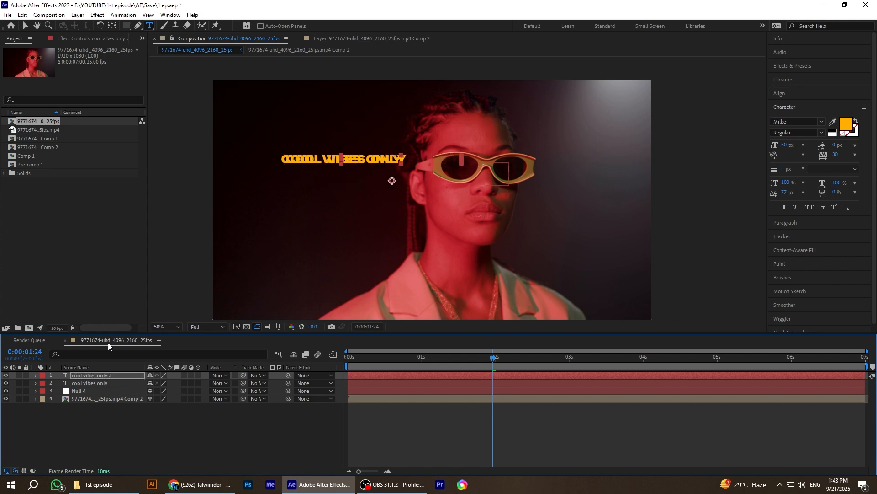
{"action": "key", "text": "shift+Right"}
{"action": "key", "text": "shift+Right"}
{"action": "key", "text": "shift+Right"}
{"action": "key", "text": "shift+Right"}
{"action": "key", "text": "shift+Right"}
{"action": "key", "text": "shift+Right"}
{"action": "key", "text": "shift+Right"}
{"action": "key", "text": "shift+Right"}
{"action": "key", "text": "shift+Right"}
{"action": "key", "text": "shift+Right"}
{"action": "key", "text": "shift+Right"}
{"action": "key", "text": "shift+Right"}
{"action": "key", "text": "shift+Right"}
{"action": "key", "text": "shift+Right"}
{"action": "key", "text": "shift+Right"}
{"action": "key", "text": "shift+Right"}
{"action": "key", "text": "shift+Right"}
{"action": "key", "text": "shift+Right"}
{"action": "key", "text": "shift+Right"}
{"action": "key", "text": "shift+Right"}
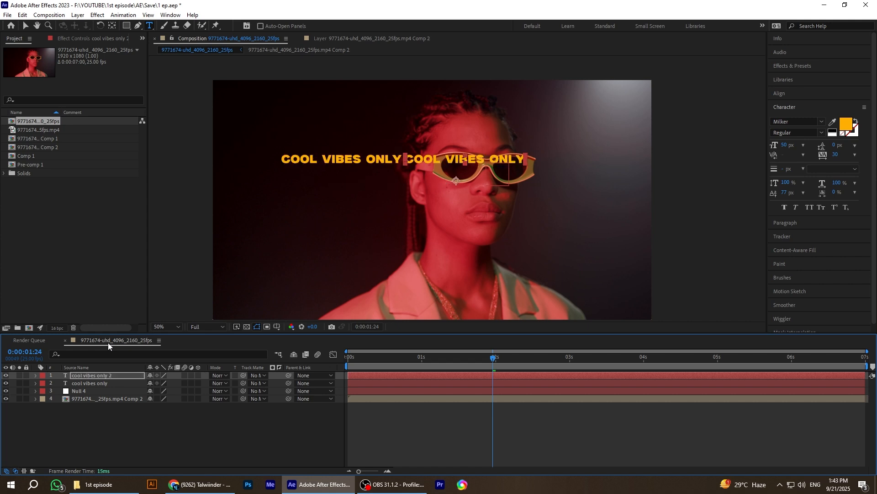
{"action": "key", "text": "shift+Right"}
Step: Duplicate the second text layer and move the third copy about 560 px further right to extend the row
{"action": "left_click", "coordinate": [82, 374]}
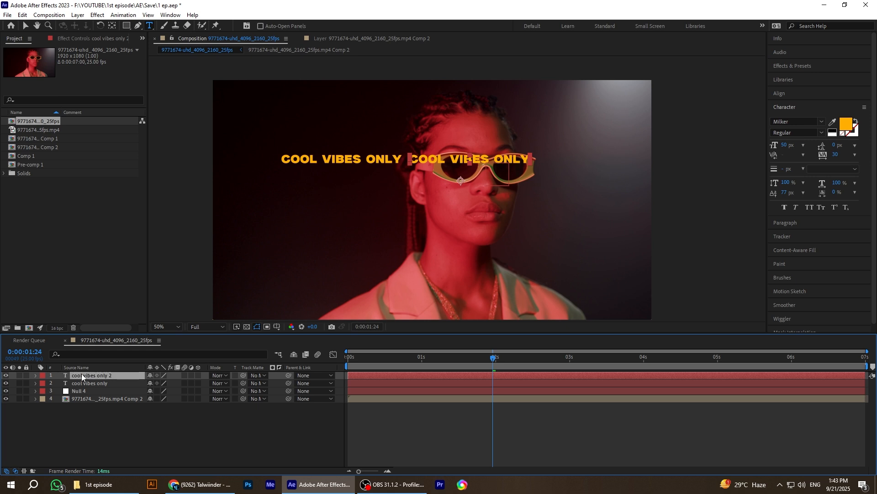
{"action": "key", "text": "ctrl+d"}
{"action": "key", "text": "shift+Right"}
{"action": "key", "text": "shift+Right"}
{"action": "key", "text": "shift+Right"}
{"action": "key", "text": "shift+Right"}
{"action": "key", "text": "shift+Right"}
{"action": "key", "text": "shift+Right"}
{"action": "key", "text": "shift+Right"}
{"action": "key", "text": "shift+Right"}
{"action": "key", "text": "shift+Right"}
{"action": "key", "text": "shift+Right"}
{"action": "key", "text": "shift+Right"}
{"action": "key", "text": "shift+Right"}
{"action": "key", "text": "shift+Right"}
{"action": "key", "text": "shift+Right"}
{"action": "key", "text": "shift+Right"}
{"action": "key", "text": "shift+Right"}
{"action": "key", "text": "shift+Right"}
{"action": "key", "text": "shift+Right"}
{"action": "key", "text": "shift+Right"}
{"action": "key", "text": "shift+Right"}
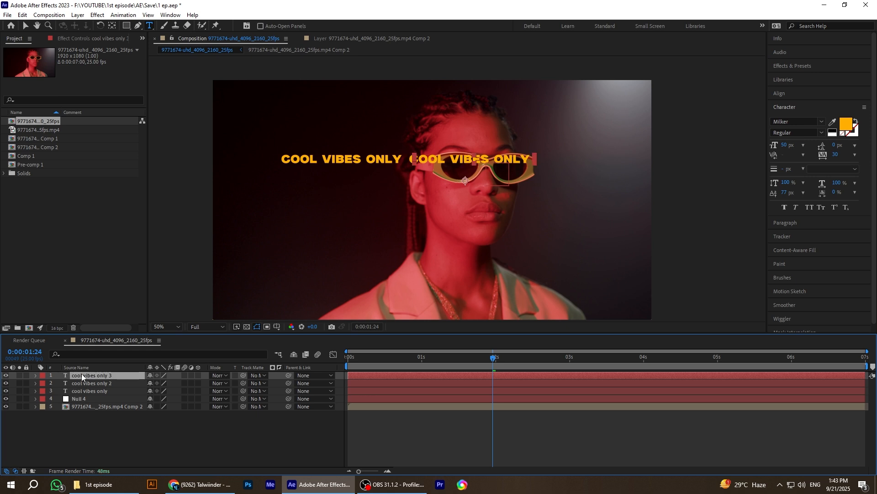
{"action": "key", "text": "shift+Right"}
{"action": "key", "text": "shift+Right"}
{"action": "key", "text": "shift+Right"}
{"action": "key", "text": "shift+Right"}
{"action": "key", "text": "shift+Right"}
{"action": "key", "text": "shift+Right"}
{"action": "key", "text": "shift+Right"}
{"action": "key", "text": "shift+Right"}
{"action": "key", "text": "shift+Right"}
{"action": "key", "text": "shift+Right"}
{"action": "key", "text": "shift+Right"}
{"action": "key", "text": "shift+Right"}
{"action": "key", "text": "shift+Right"}
{"action": "key", "text": "shift+Right"}
{"action": "key", "text": "shift+Right"}
{"action": "key", "text": "shift+Right"}
{"action": "key", "text": "shift+Right"}
{"action": "key", "text": "shift+Right"}
{"action": "key", "text": "shift+Right"}
{"action": "key", "text": "shift+Right"}
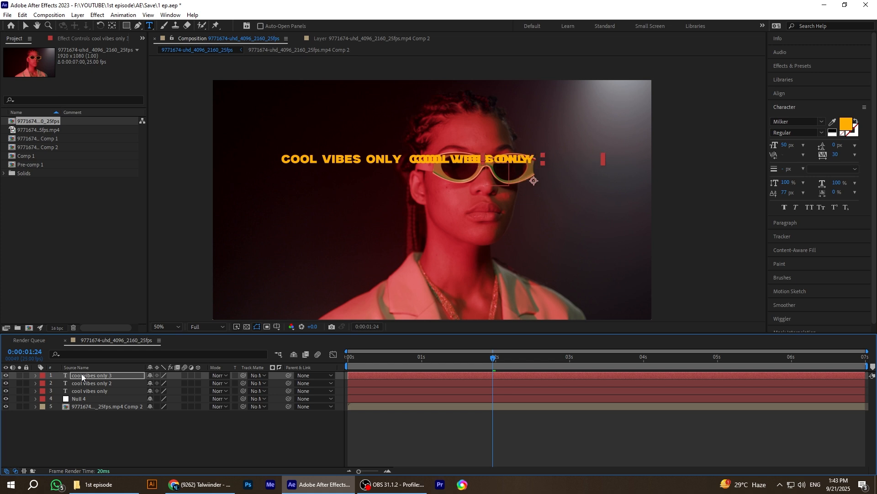
{"action": "key", "text": "shift+Right"}
{"action": "key", "text": "shift+Right"}
{"action": "key", "text": "shift+Right"}
{"action": "key", "text": "shift+Right"}
{"action": "key", "text": "shift+Right"}
{"action": "key", "text": "shift+Right"}
{"action": "key", "text": "shift+Right"}
{"action": "key", "text": "shift+Right"}
{"action": "key", "text": "shift+Right"}
{"action": "key", "text": "shift+Right"}
{"action": "key", "text": "shift+Right"}
{"action": "key", "text": "shift+Right"}
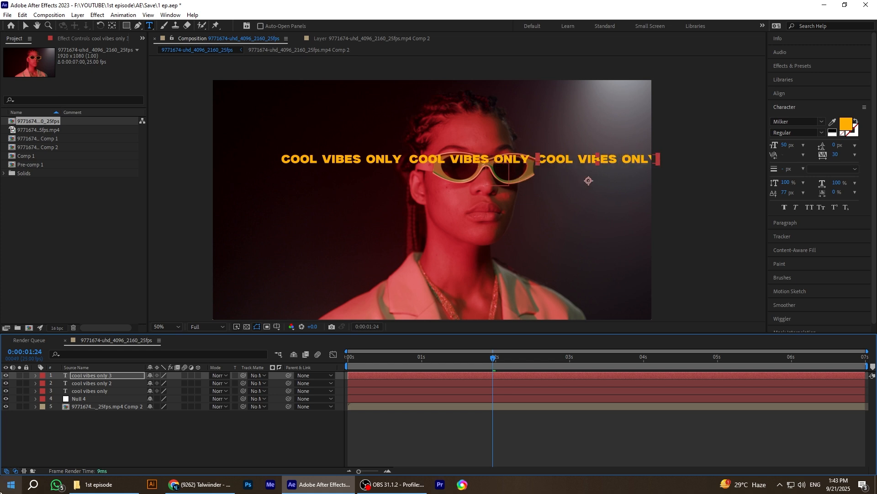
{"action": "left_click", "coordinate": [134, 459]}
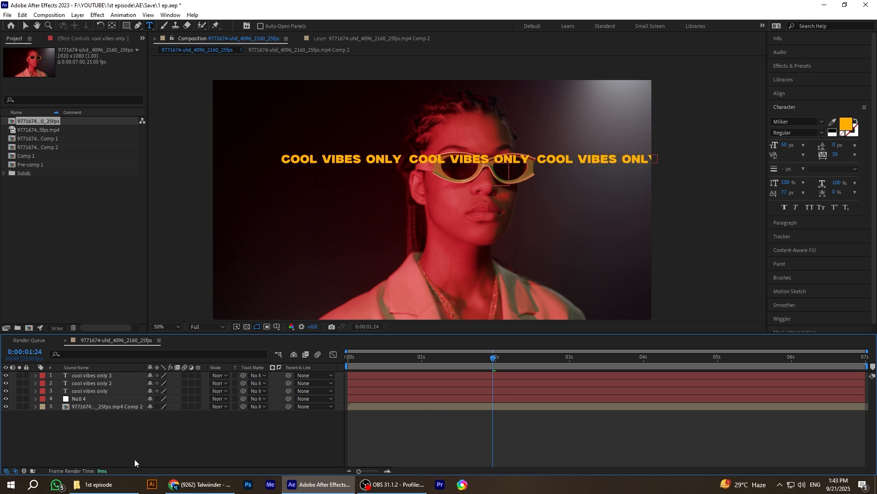
Step: At 0:00, shift all three "cool vibes only" text layers 400 px to the right and set starting Position keyframes on them
{"action": "left_click", "coordinate": [88, 389]}
{"action": "left_click", "coordinate": [88, 375], "text": "shift"}
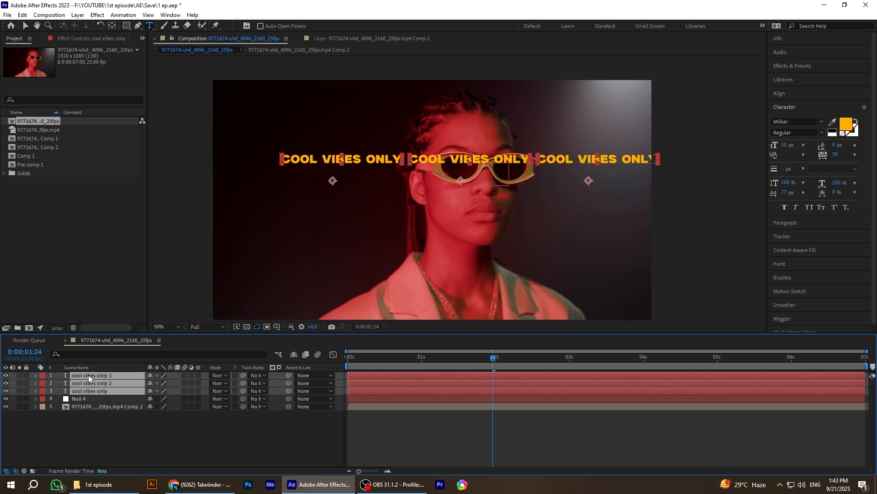
{"action": "left_click_drag", "start_coordinate": [493, 357], "coordinate": [278, 362]}
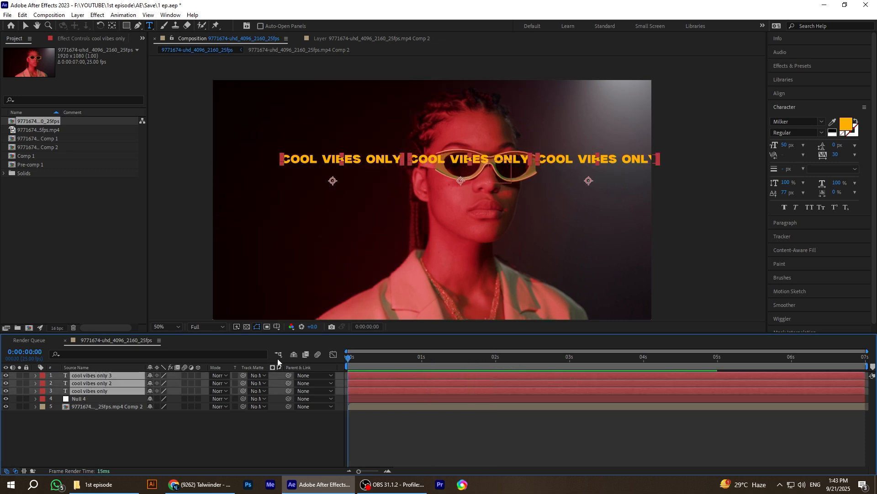
{"action": "key", "text": "p"}
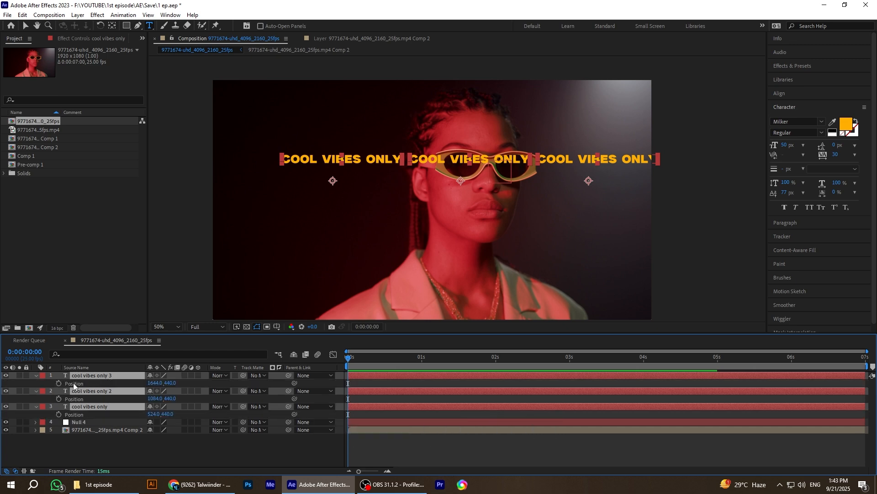
{"action": "key", "text": "shift+Right"}
{"action": "key", "text": "shift+Right"}
{"action": "key", "text": "shift+Right"}
{"action": "key", "text": "shift+Right"}
{"action": "key", "text": "shift+Right"}
{"action": "key", "text": "shift+Right"}
{"action": "key", "text": "shift+Right"}
{"action": "key", "text": "shift+Right"}
{"action": "key", "text": "shift+Right"}
{"action": "key", "text": "shift+Right"}
{"action": "key", "text": "shift+Right"}
{"action": "key", "text": "shift+Right"}
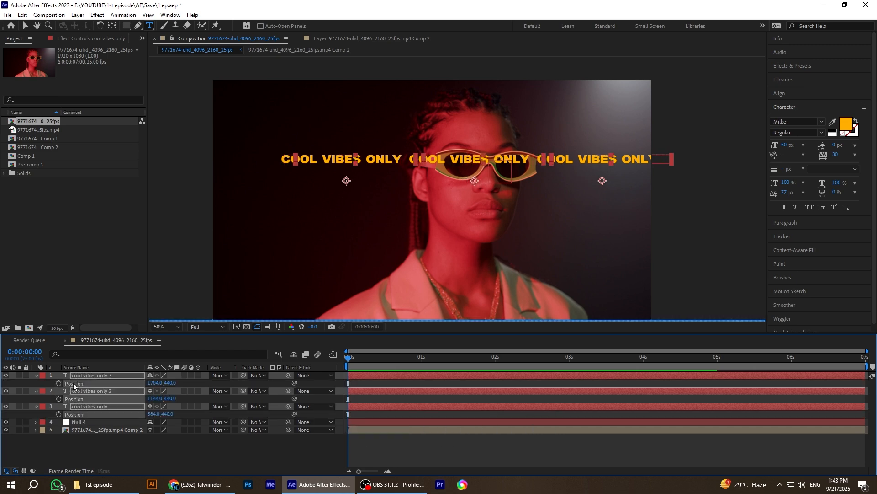
{"action": "key", "text": "shift+Right"}
{"action": "key", "text": "shift+Right"}
{"action": "key", "text": "shift+Right"}
{"action": "key", "text": "shift+Right"}
{"action": "key", "text": "shift+Right"}
{"action": "key", "text": "shift+Right"}
{"action": "key", "text": "shift+Right"}
{"action": "key", "text": "shift+Right"}
{"action": "key", "text": "shift+Right"}
{"action": "key", "text": "shift+Right"}
{"action": "key", "text": "shift+Right"}
{"action": "key", "text": "shift+Right"}
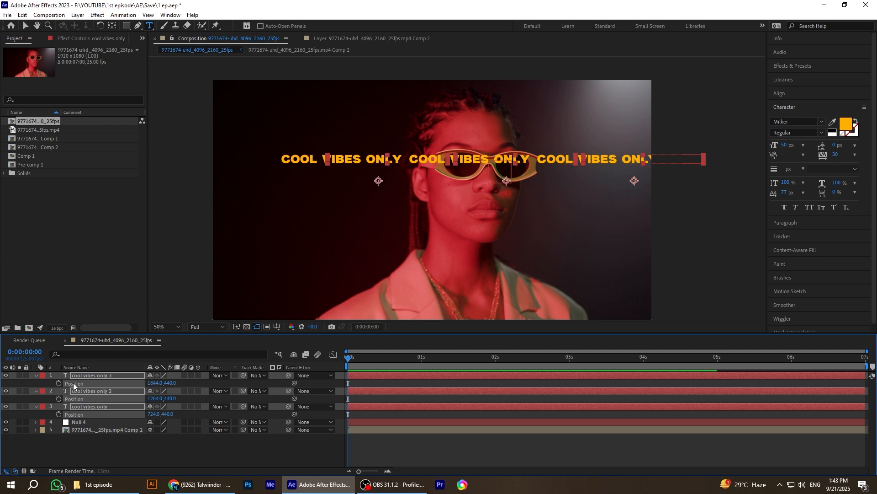
{"action": "key", "text": "shift+Right"}
{"action": "key", "text": "shift+Right"}
{"action": "key", "text": "shift+Right"}
{"action": "key", "text": "shift+Right"}
{"action": "key", "text": "shift+Right"}
{"action": "key", "text": "shift+Right"}
{"action": "key", "text": "shift+Right"}
{"action": "key", "text": "shift+Right"}
{"action": "key", "text": "shift+Right"}
{"action": "key", "text": "shift+Right"}
{"action": "key", "text": "shift+Right"}
{"action": "key", "text": "shift+Right"}
{"action": "key", "text": "shift+Right"}
{"action": "key", "text": "shift+Right"}
{"action": "key", "text": "shift+Right"}
{"action": "key", "text": "shift+Right"}
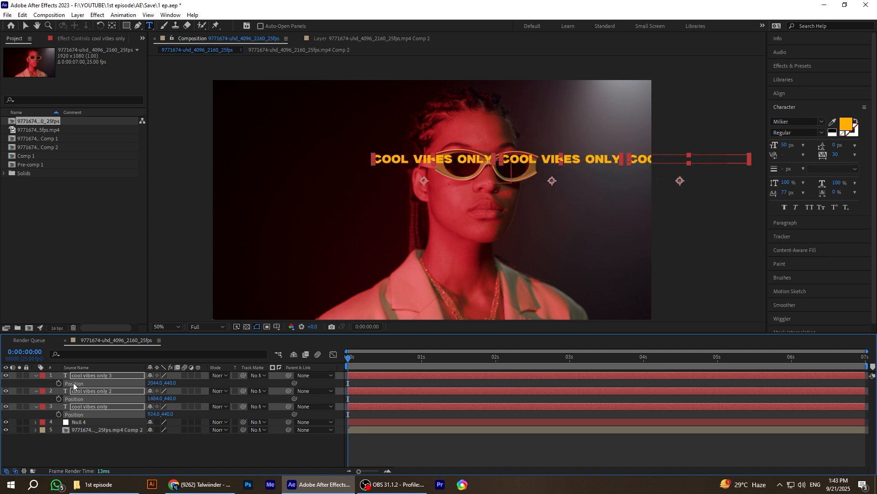
{"action": "left_click", "coordinate": [59, 382]}
Step: At 0:00:06:24, keyframe the three text layers 1320 px further left so the row slides across the frame
{"action": "left_click_drag", "start_coordinate": [351, 361], "coordinate": [864, 361]}
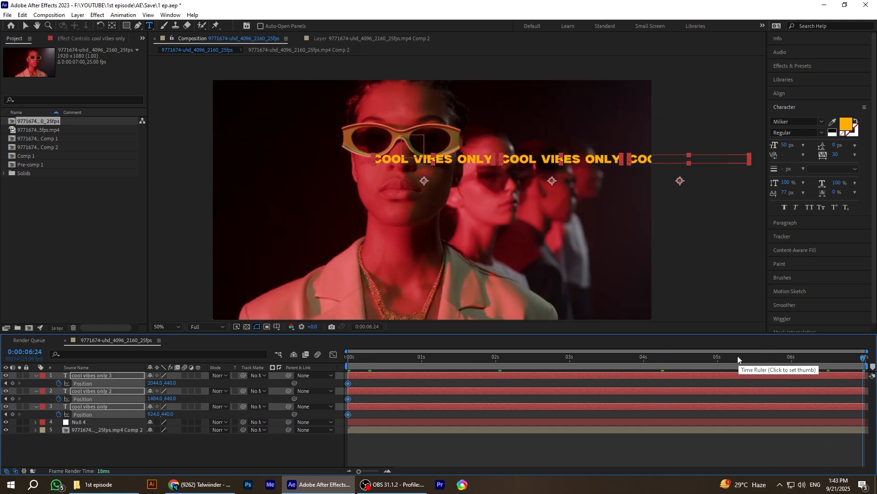
{"action": "key", "text": "shift+Left"}
{"action": "key", "text": "shift+Left"}
{"action": "key", "text": "shift+Left"}
{"action": "key", "text": "shift+Left"}
{"action": "key", "text": "shift+Left"}
{"action": "key", "text": "shift+Left"}
{"action": "key", "text": "shift+Left"}
{"action": "key", "text": "shift+Left"}
{"action": "key", "text": "shift+Left"}
{"action": "key", "text": "shift+Left"}
{"action": "key", "text": "shift+Left"}
{"action": "key", "text": "shift+Left"}
{"action": "key", "text": "shift+Left"}
{"action": "key", "text": "shift+Left"}
{"action": "key", "text": "shift+Left"}
{"action": "key", "text": "shift+Left"}
{"action": "key", "text": "shift+Left"}
{"action": "key", "text": "shift+Left"}
{"action": "key", "text": "shift+Left"}
{"action": "key", "text": "shift+Left"}
{"action": "key", "text": "shift+Left"}
{"action": "key", "text": "shift+Left"}
{"action": "key", "text": "shift+Left"}
{"action": "key", "text": "shift+Left"}
{"action": "key", "text": "shift+Left"}
{"action": "key", "text": "shift+Left"}
{"action": "key", "text": "shift+Left"}
{"action": "key", "text": "shift+Left"}
{"action": "key", "text": "shift+Left"}
{"action": "key", "text": "shift+Left"}
{"action": "key", "text": "shift+Left"}
{"action": "key", "text": "shift+Left"}
{"action": "key", "text": "shift+Left"}
{"action": "key", "text": "shift+Left"}
{"action": "key", "text": "shift+Left"}
{"action": "key", "text": "shift+Left"}
{"action": "key", "text": "shift+Left"}
{"action": "key", "text": "shift+Left"}
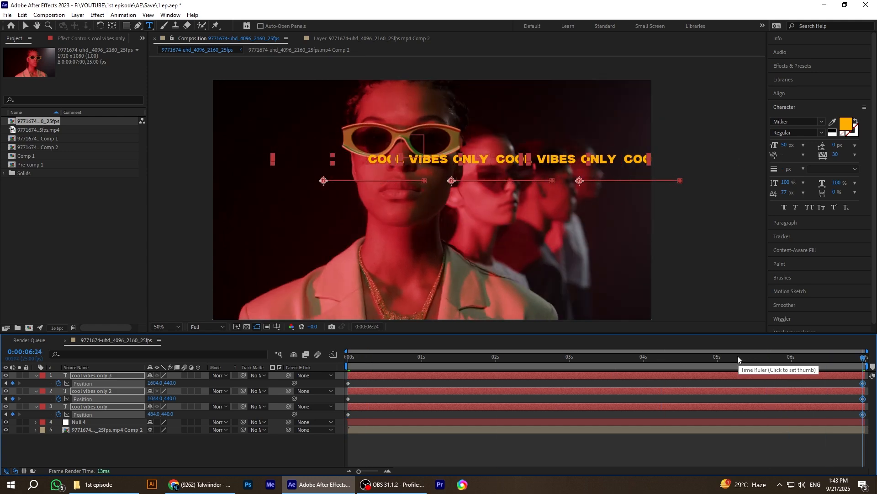
{"action": "key", "text": "shift+Left"}
{"action": "key", "text": "shift+Left"}
{"action": "key", "text": "shift+Left"}
{"action": "key", "text": "shift+Left"}
{"action": "key", "text": "shift+Left"}
{"action": "key", "text": "shift+Left"}
{"action": "key", "text": "shift+Left"}
{"action": "key", "text": "shift+Left"}
{"action": "key", "text": "shift+Left"}
{"action": "key", "text": "shift+Left"}
{"action": "key", "text": "shift+Left"}
{"action": "key", "text": "shift+Left"}
{"action": "key", "text": "shift+Left"}
{"action": "key", "text": "shift+Left"}
{"action": "key", "text": "shift+Left"}
{"action": "key", "text": "shift+Left"}
{"action": "key", "text": "shift+Left"}
{"action": "key", "text": "shift+Left"}
{"action": "key", "text": "shift+Left"}
{"action": "key", "text": "shift+Left"}
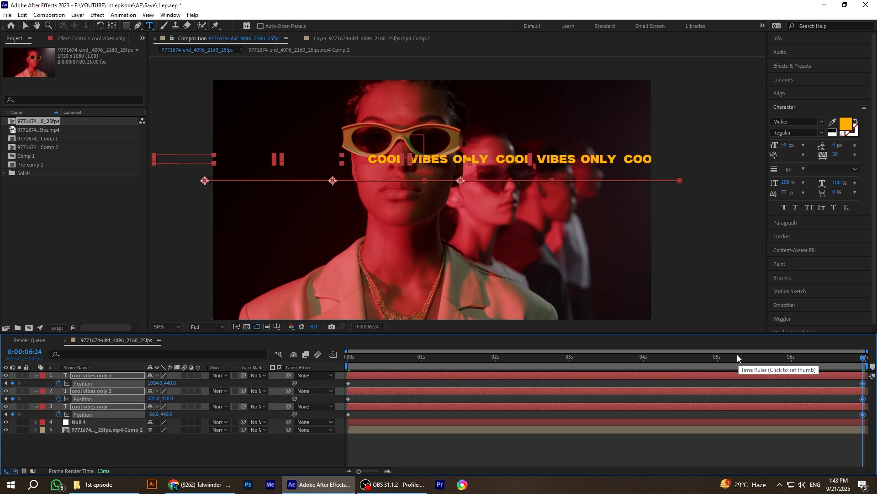
{"action": "key", "text": "shift+Left"}
{"action": "key", "text": "shift+Left"}
{"action": "key", "text": "shift+Left"}
{"action": "key", "text": "shift+Left"}
{"action": "key", "text": "shift+Left"}
{"action": "key", "text": "shift+Left"}
{"action": "key", "text": "shift+Left"}
{"action": "key", "text": "shift+Left"}
{"action": "key", "text": "shift+Left"}
{"action": "key", "text": "shift+Left"}
{"action": "key", "text": "shift+Left"}
{"action": "key", "text": "shift+Left"}
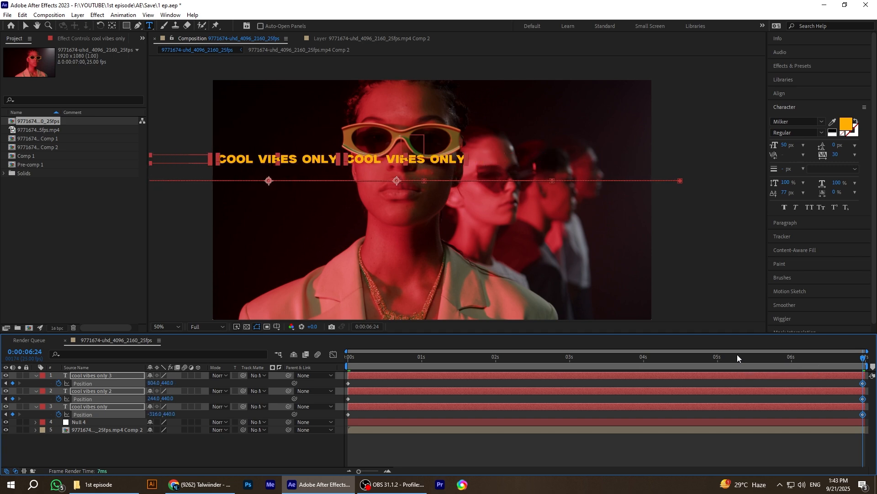
{"action": "left_click", "coordinate": [186, 452]}
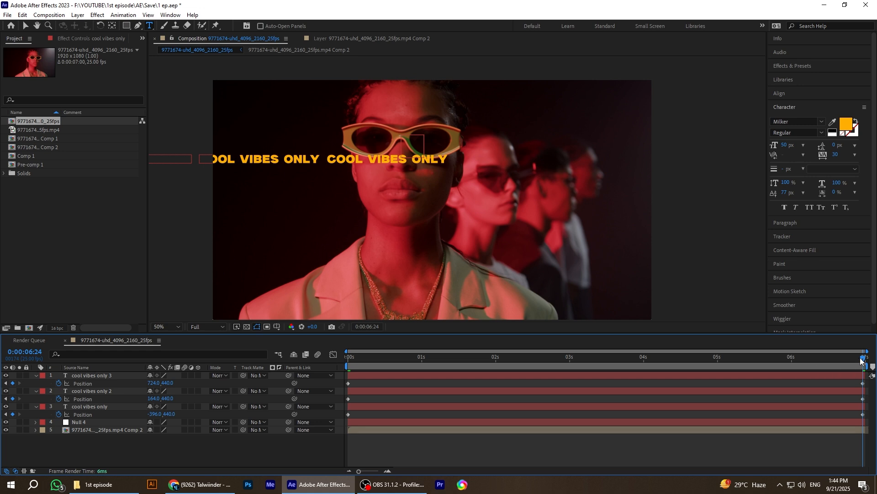
Step: Return to 0:00 and pre-compose the three text layers, moving all attributes into the new composition
{"action": "left_click_drag", "start_coordinate": [862, 362], "coordinate": [329, 359]}
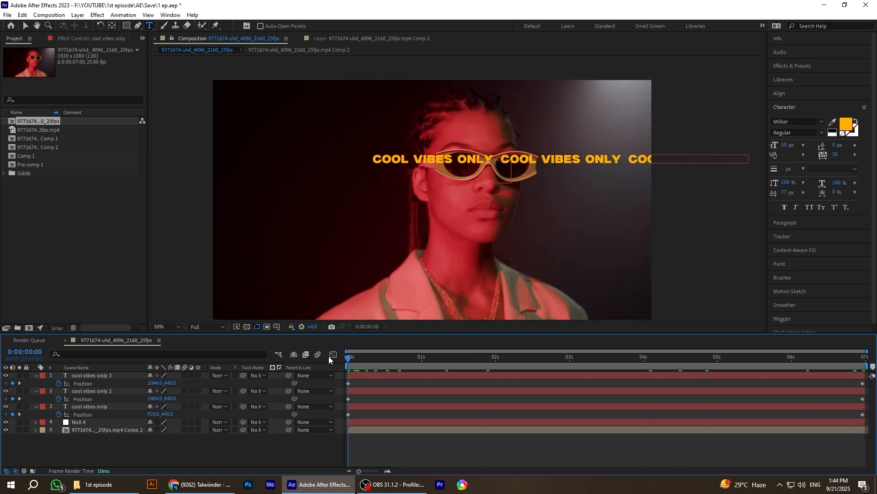
{"action": "left_click", "coordinate": [102, 404]}
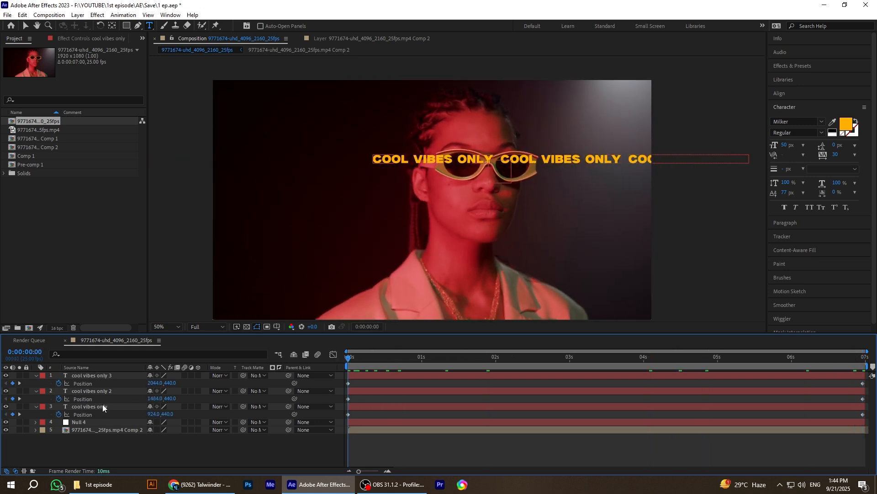
{"action": "left_click", "coordinate": [100, 375], "text": "shift"}
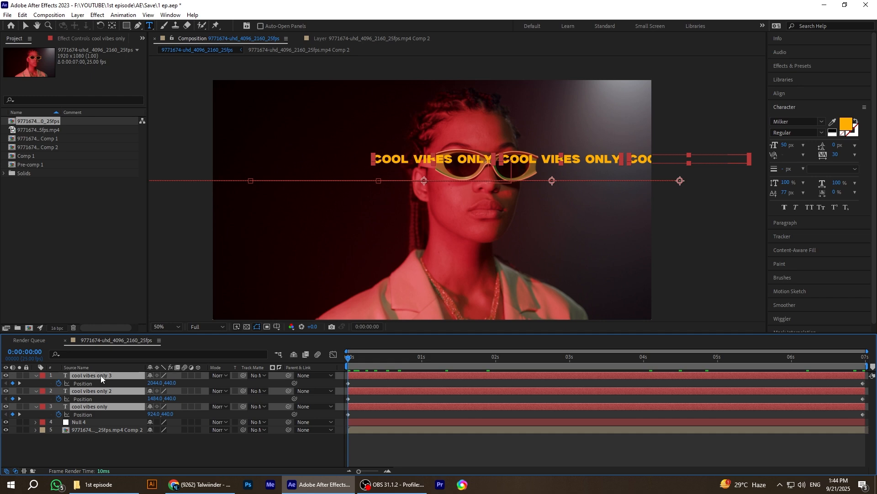
{"action": "key", "text": "ctrl+shift+c"}
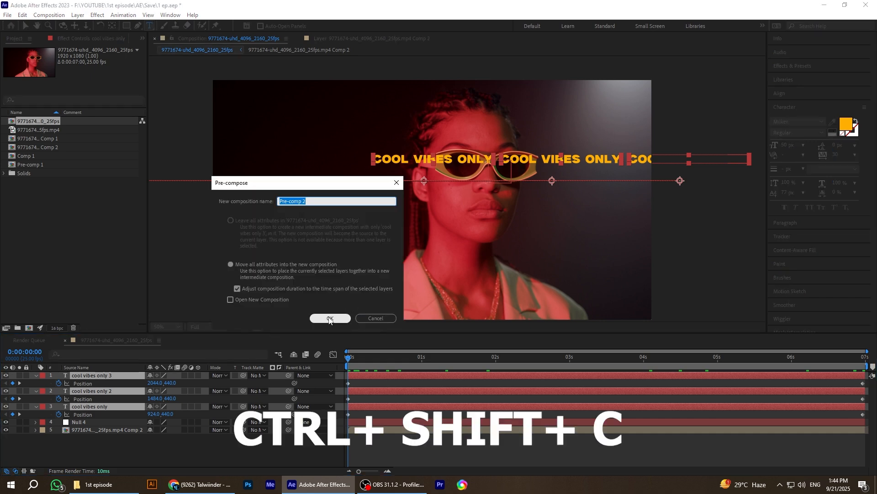
{"action": "left_click", "coordinate": [329, 318]}
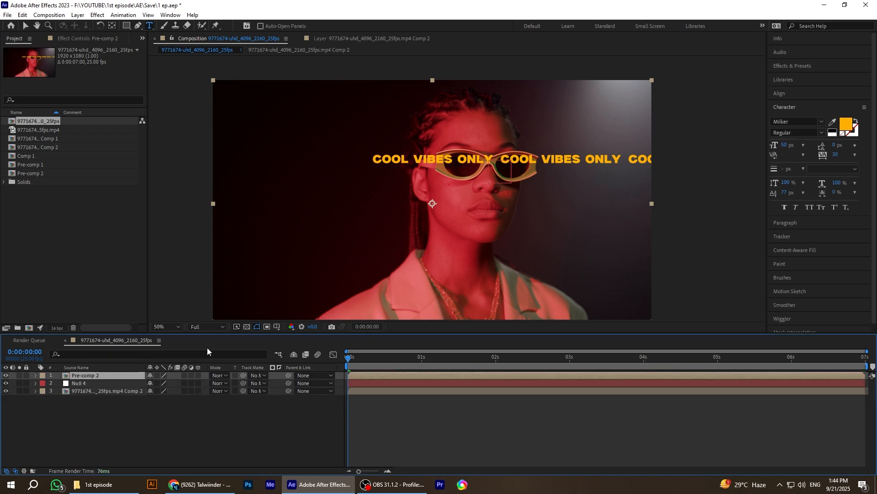
Step: Set the rotation of the pre-composed text layer to 2°
{"action": "key", "text": "v"}
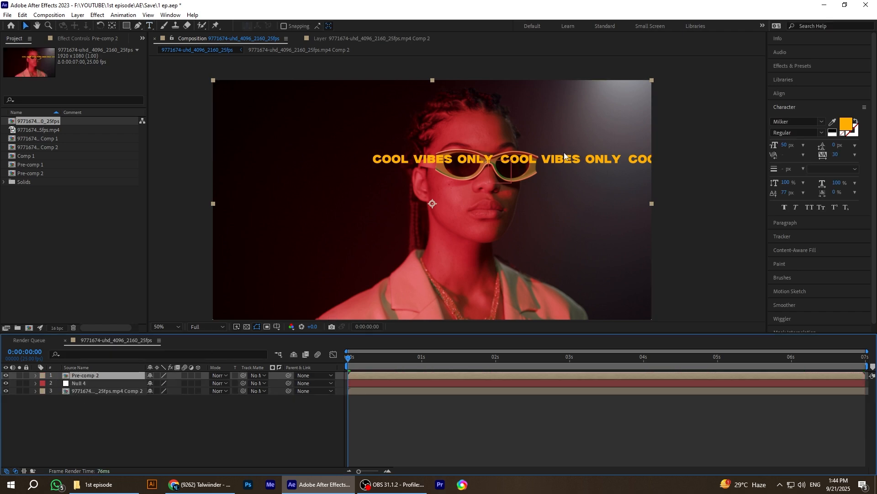
{"action": "key", "text": "r"}
{"action": "left_click", "coordinate": [200, 382]}
{"action": "left_click", "coordinate": [159, 384]}
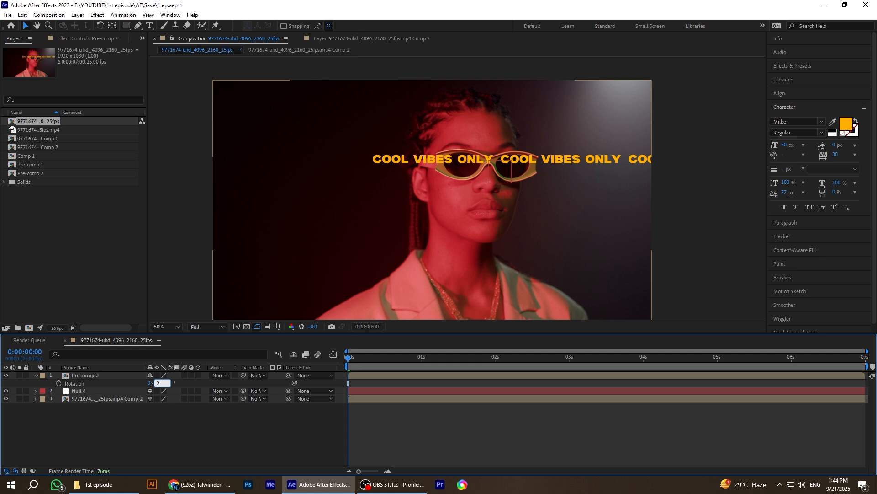
{"action": "type", "text": "2"}
{"action": "key", "text": "Return"}
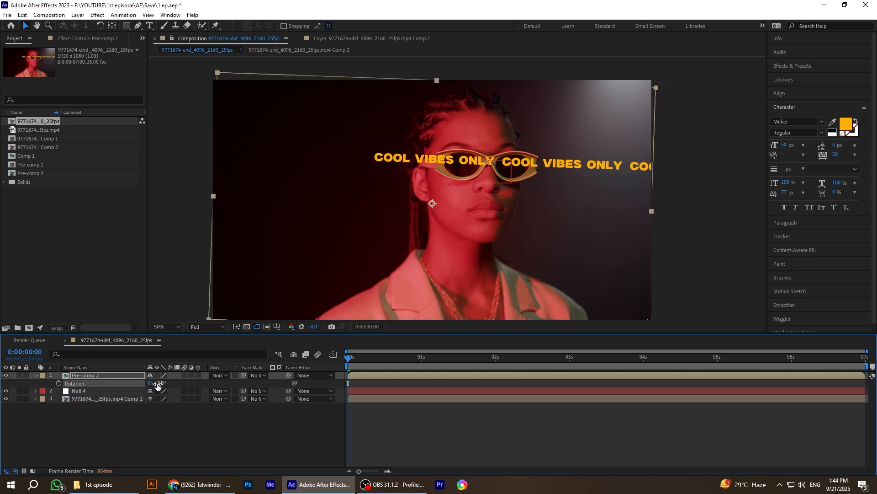
{"action": "left_click", "coordinate": [172, 407]}
Step: Scale the pre-composed text to 131% and move it down about 40 px so it runs across the sunglasses
{"action": "left_click", "coordinate": [106, 375]}
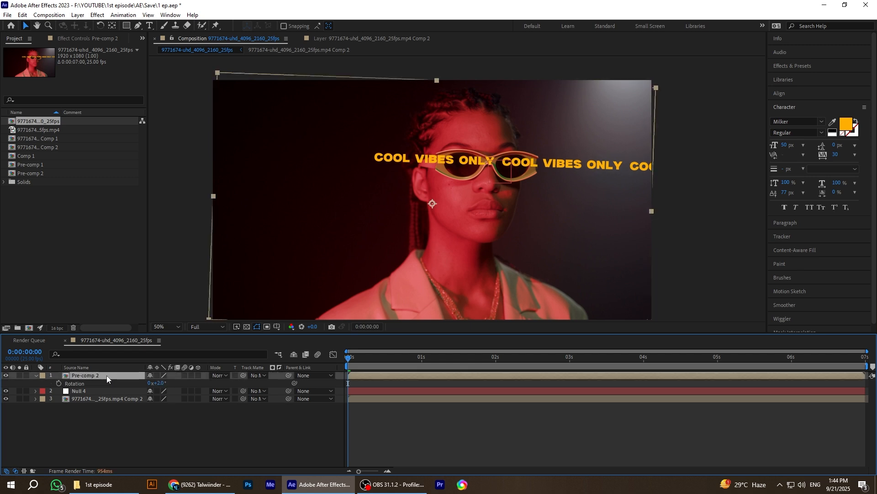
{"action": "key", "text": "s"}
{"action": "left_click_drag", "start_coordinate": [160, 382], "coordinate": [171, 382]}
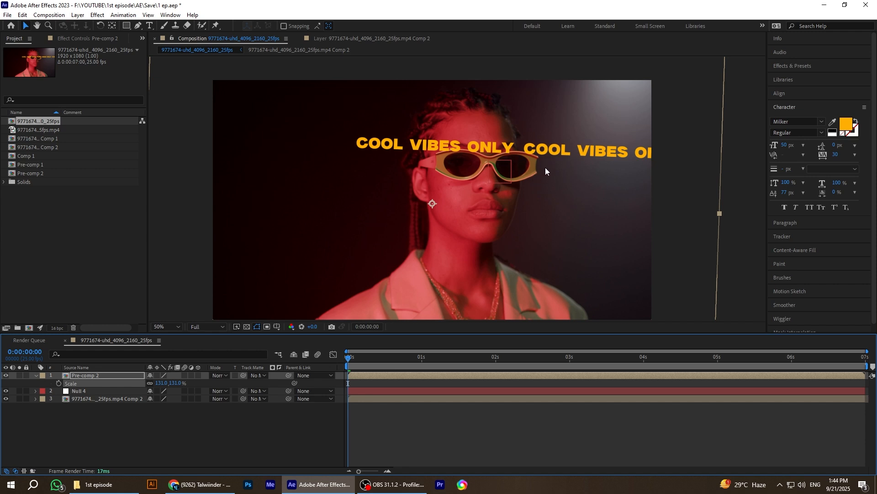
{"action": "left_click_drag", "start_coordinate": [546, 173], "coordinate": [546, 188]}
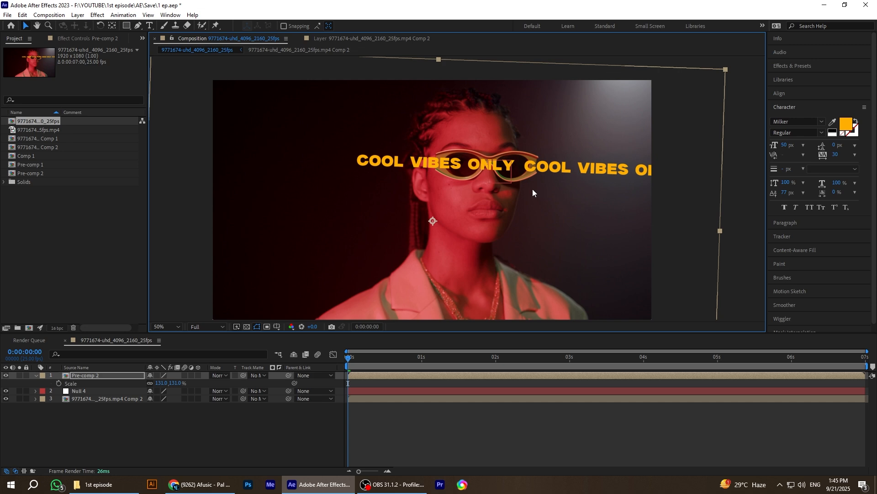
Step: Start a Pen tool mask on the pre-composed text, tracing the left lens from its top edge around the outer side and along the bottom
{"action": "key", "text": "period"}
{"action": "key", "text": "period"}
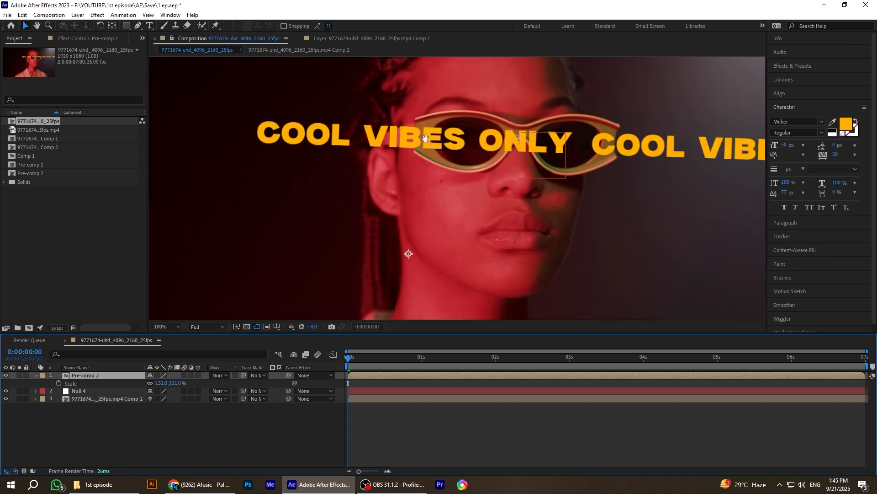
{"action": "key", "text": "period"}
{"action": "key", "text": "period"}
{"action": "key", "text": "period"}
{"action": "key", "text": "period"}
{"action": "key", "text": "comma"}
{"action": "key", "text": "comma"}
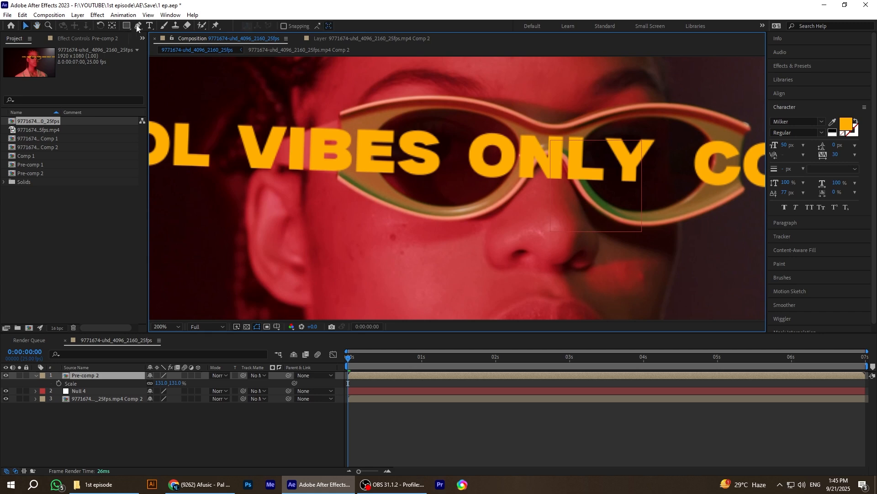
{"action": "key", "text": "period"}
{"action": "key", "text": "period"}
{"action": "left_click_drag", "start_coordinate": [351, 96], "coordinate": [343, 182]}
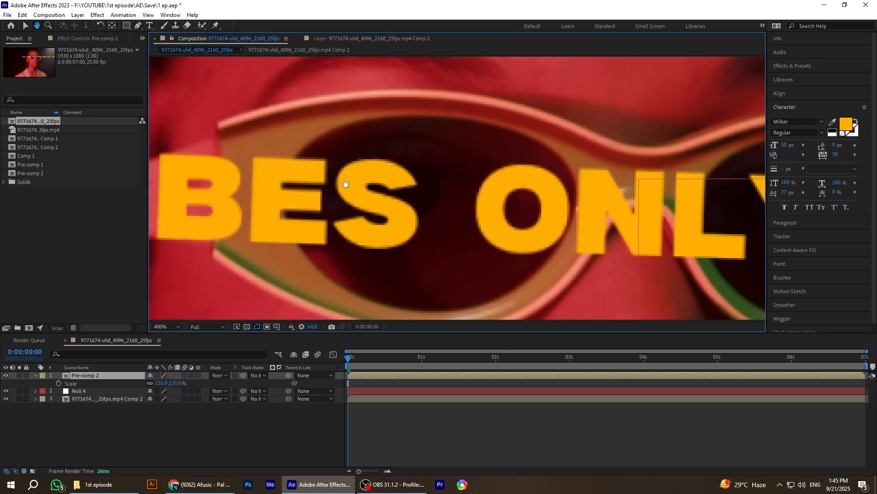
{"action": "key", "text": "g"}
{"action": "left_click", "coordinate": [405, 121]}
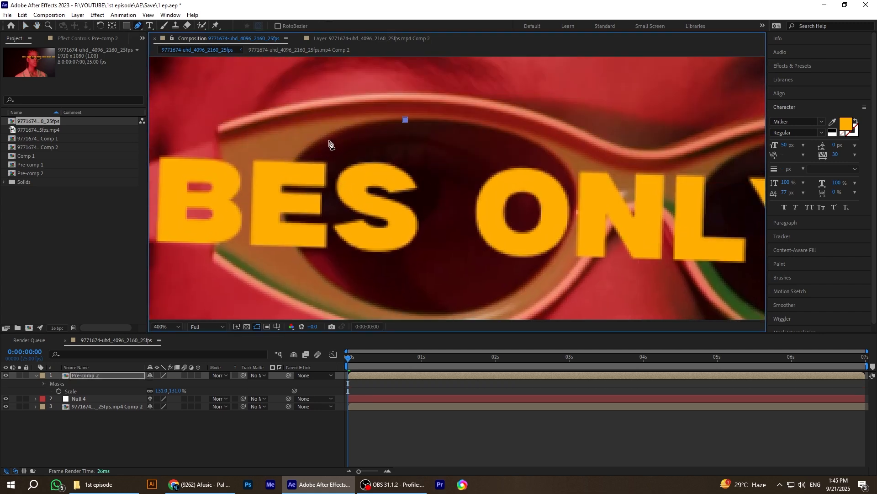
{"action": "left_click_drag", "start_coordinate": [325, 138], "coordinate": [300, 157]}
{"action": "left_click_drag", "start_coordinate": [314, 266], "coordinate": [280, 236]}
{"action": "left_click_drag", "start_coordinate": [284, 180], "coordinate": [285, 161]}
{"action": "left_click_drag", "start_coordinate": [350, 272], "coordinate": [305, 199]}
{"action": "left_click", "coordinate": [482, 211]}
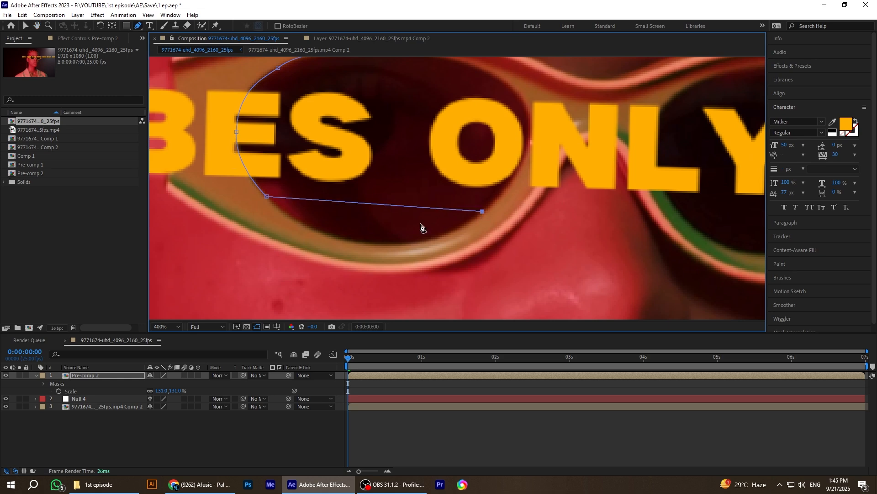
{"action": "left_click_drag", "start_coordinate": [377, 245], "coordinate": [443, 247]}
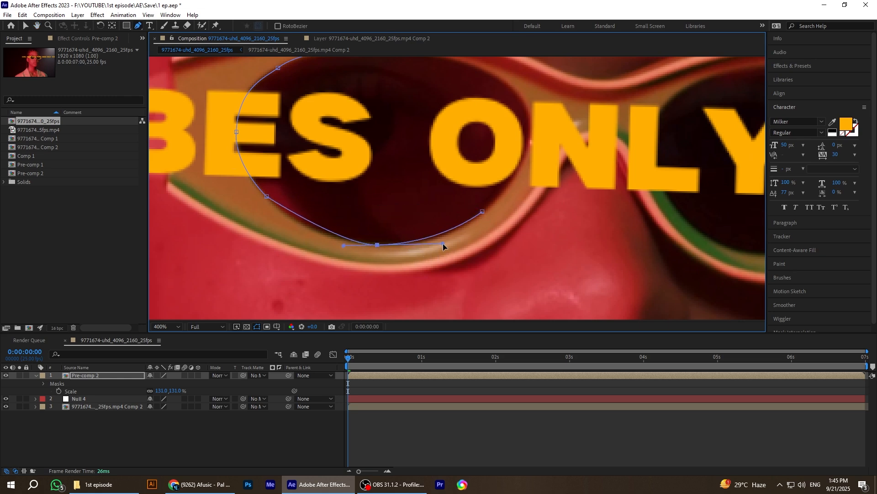
Step: Continue the mask up the left lens's inner edge, close it at the starting point, and curve its upper segment to follow the rim
{"action": "left_click_drag", "start_coordinate": [505, 212], "coordinate": [418, 267]}
{"action": "left_click", "coordinate": [442, 197]}
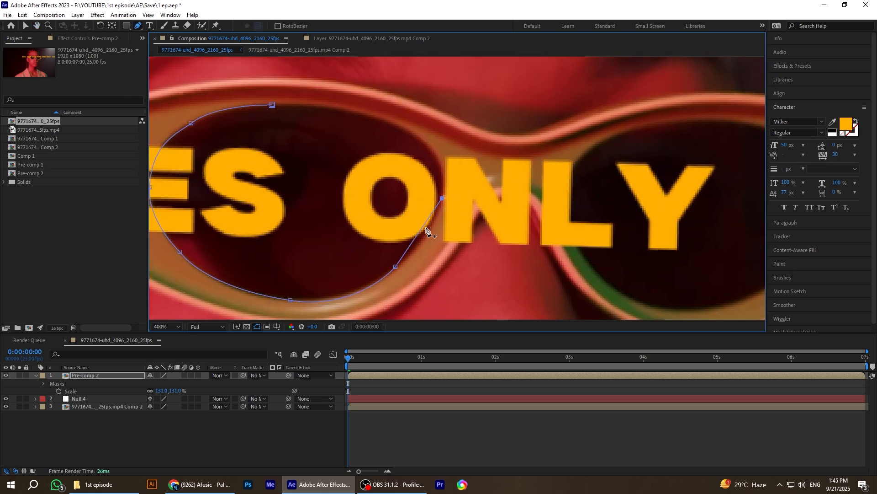
{"action": "left_click_drag", "start_coordinate": [420, 230], "coordinate": [431, 215]}
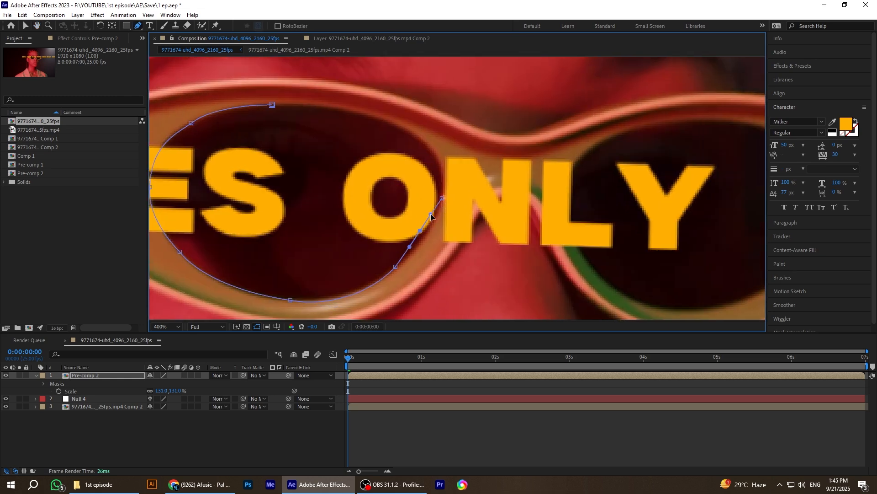
{"action": "left_click", "coordinate": [423, 141]}
{"action": "left_click_drag", "start_coordinate": [434, 168], "coordinate": [442, 169]}
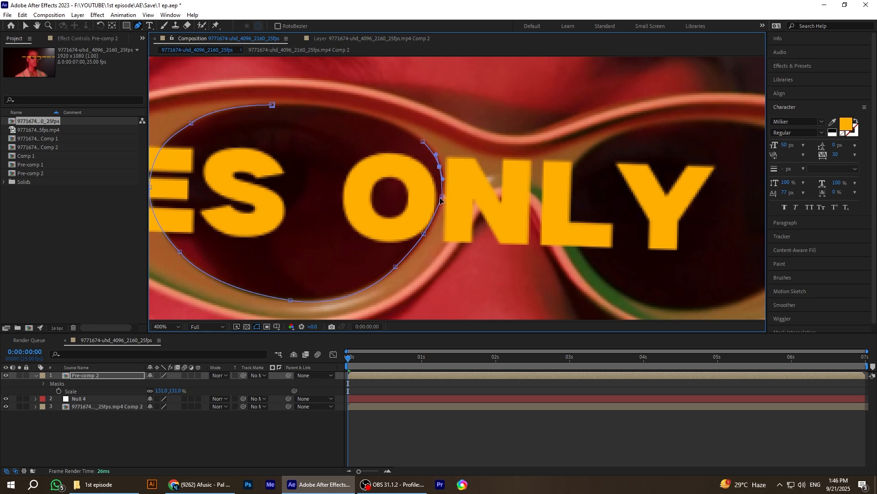
{"action": "left_click", "coordinate": [272, 105]}
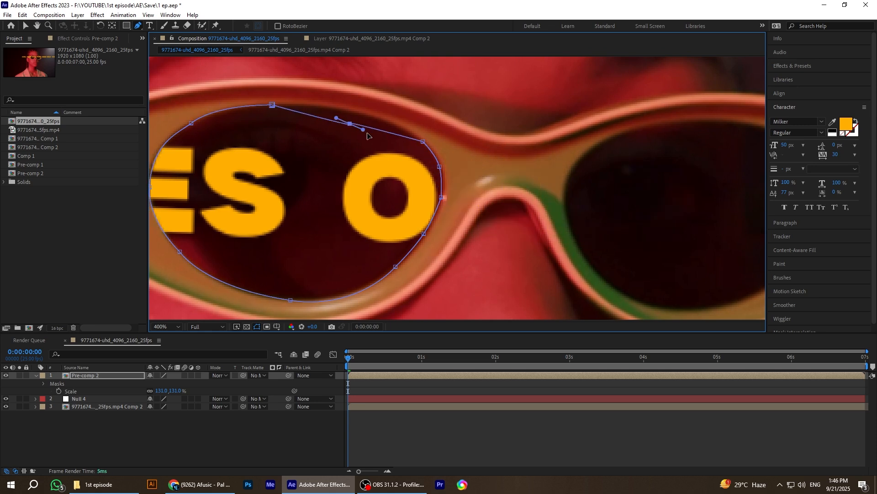
{"action": "left_click_drag", "start_coordinate": [350, 123], "coordinate": [316, 118]}
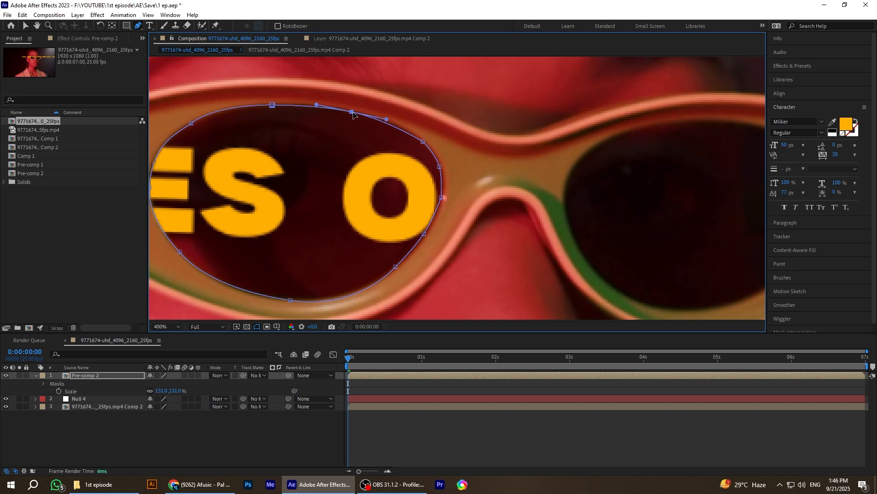
Step: Start a second Pen tool mask on the pre-composed text, spanning the right lens top to bottom and curving its outer side along the rim
{"action": "left_click_drag", "start_coordinate": [377, 262], "coordinate": [263, 235]}
{"action": "left_click", "coordinate": [575, 97]}
{"action": "left_click", "coordinate": [580, 283]}
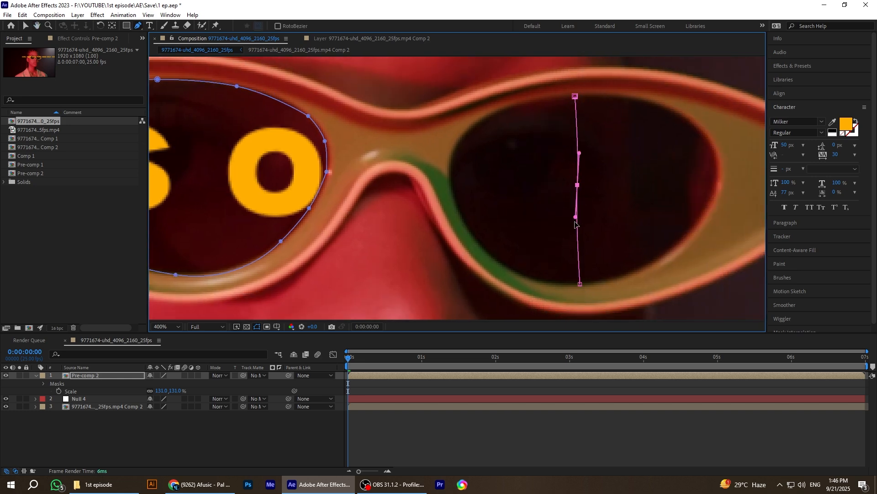
{"action": "left_click_drag", "start_coordinate": [579, 185], "coordinate": [719, 168]}
{"action": "left_click_drag", "start_coordinate": [718, 167], "coordinate": [734, 234]}
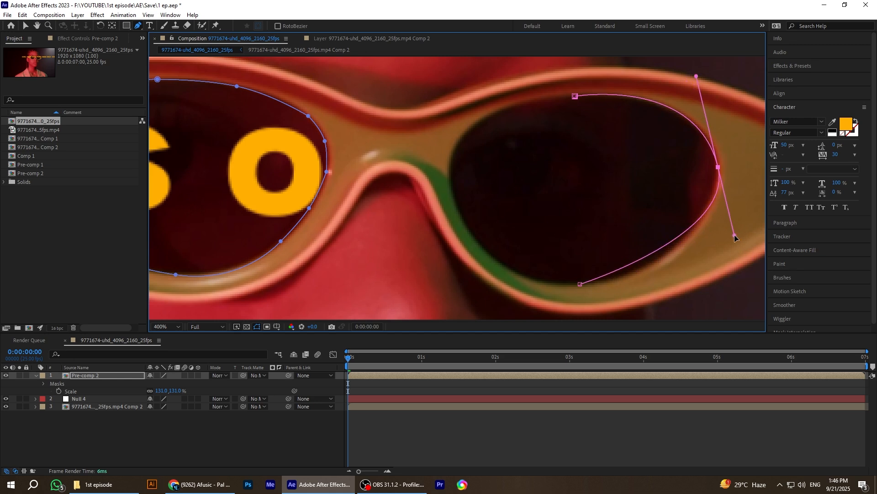
{"action": "left_click_drag", "start_coordinate": [681, 247], "coordinate": [654, 265]}
{"action": "left_click_drag", "start_coordinate": [729, 205], "coordinate": [725, 196]}
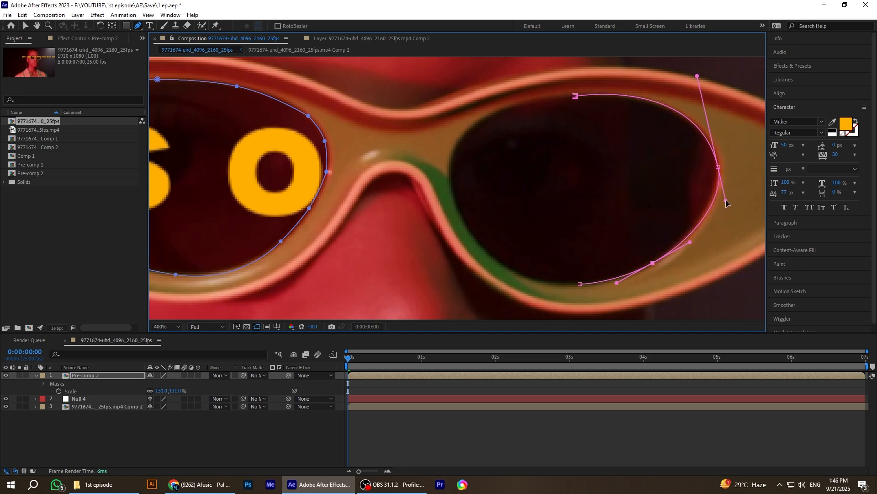
Step: Continue the second mask along the right lens's lower and inner edges, close it at the starting point, and curve its upper segment
{"action": "left_click", "coordinate": [580, 284]}
{"action": "left_click", "coordinate": [467, 227]}
{"action": "mouse_move", "coordinate": [511, 252]}
{"action": "left_mouse_down"}
{"action": "mouse_move", "coordinate": [488, 236]}
{"action": "mouse_move", "coordinate": [508, 268]}
{"action": "left_mouse_up"}
{"action": "left_click", "coordinate": [479, 122]}
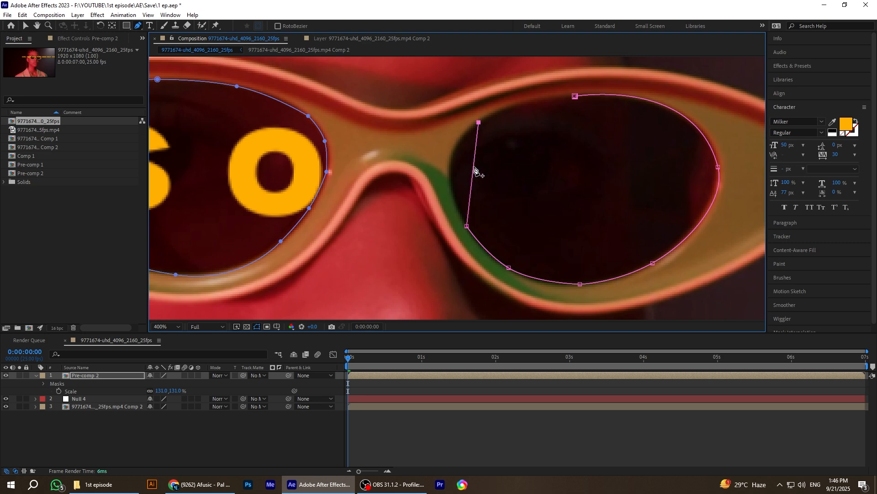
{"action": "left_click_drag", "start_coordinate": [474, 169], "coordinate": [454, 138]}
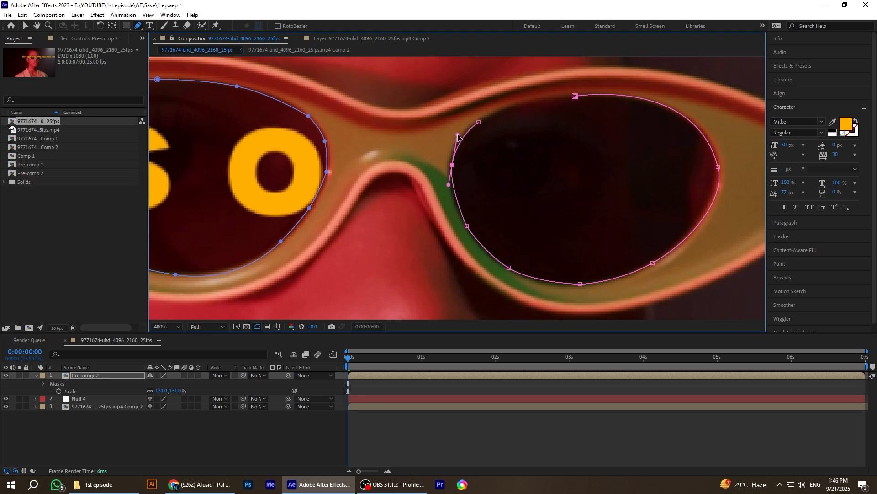
{"action": "left_click", "coordinate": [575, 97]}
{"action": "mouse_move", "coordinate": [531, 108]}
{"action": "left_mouse_down"}
{"action": "mouse_move", "coordinate": [521, 120]}
{"action": "mouse_move", "coordinate": [515, 113]}
{"action": "mouse_move", "coordinate": [528, 104]}
{"action": "left_mouse_up"}
{"action": "scroll", "coordinate": [547, 146], "scroll_direction": "down", "scroll_amount": 1}
{"action": "scroll", "coordinate": [476, 183], "scroll_direction": "up", "scroll_amount": 1}
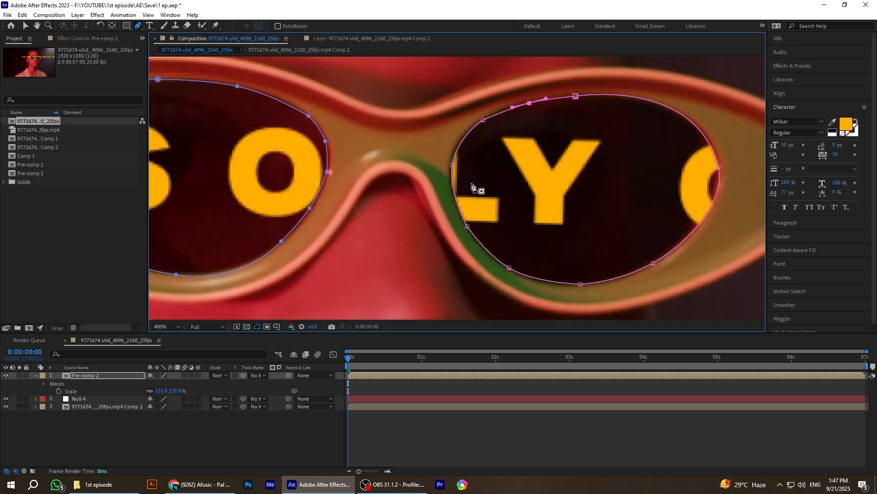
{"action": "scroll", "coordinate": [465, 186], "scroll_direction": "down", "scroll_amount": 2}
{"action": "left_click", "coordinate": [144, 435]}
{"action": "scroll", "coordinate": [477, 171], "scroll_direction": "up", "scroll_amount": 1}
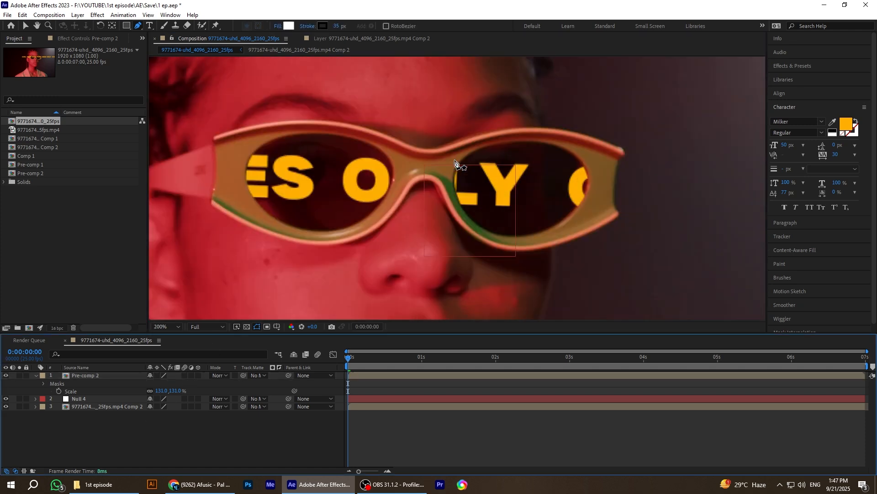
Step: Parent the Pre-comp 2 layer to Null 4
{"action": "left_click", "coordinate": [74, 375]}
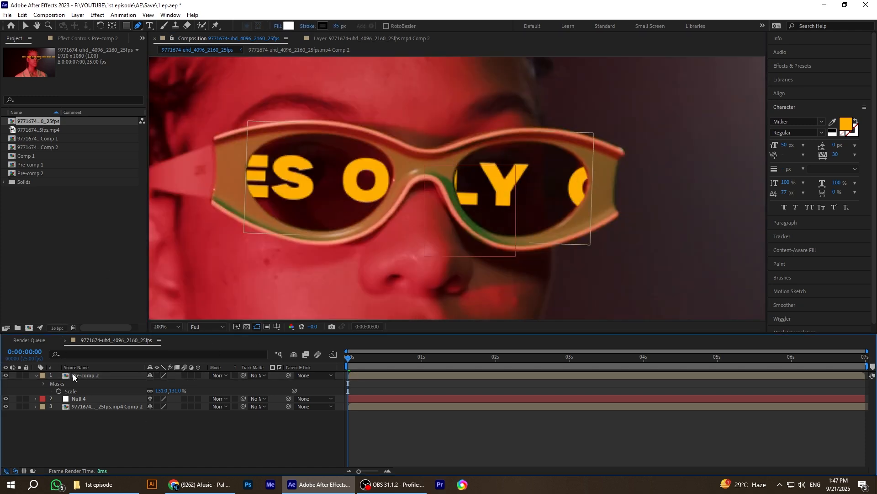
{"action": "left_click", "coordinate": [76, 375]}
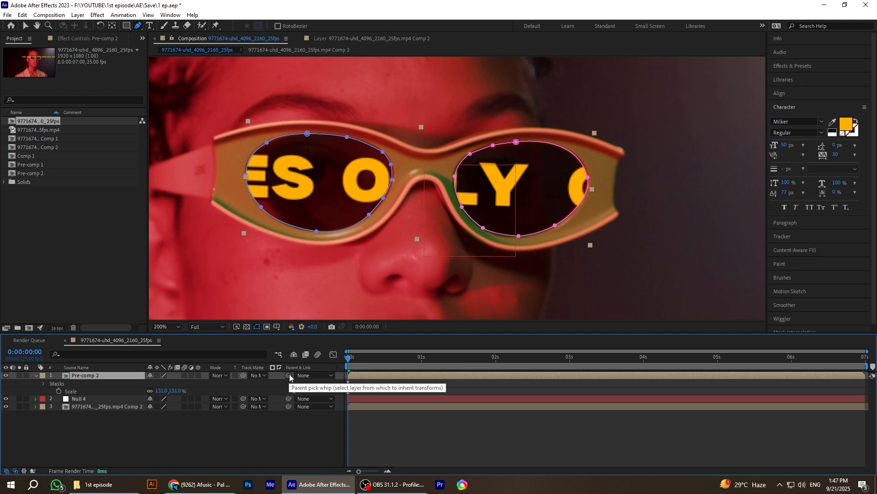
{"action": "left_click_drag", "start_coordinate": [290, 377], "coordinate": [102, 402]}
{"action": "left_click", "coordinate": [103, 429]}
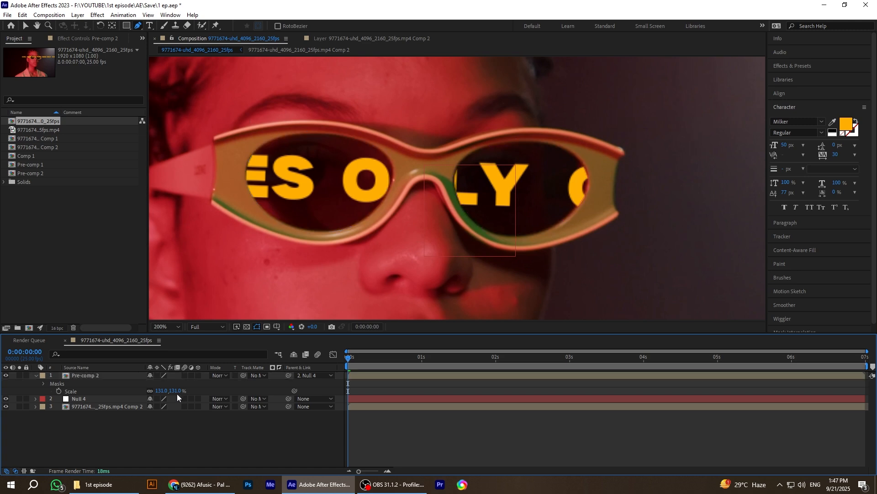
Step: Play back the composition at full-frame view to check how the masked text follows the sunglasses
{"action": "key", "text": "comma"}
{"action": "key", "text": "comma"}
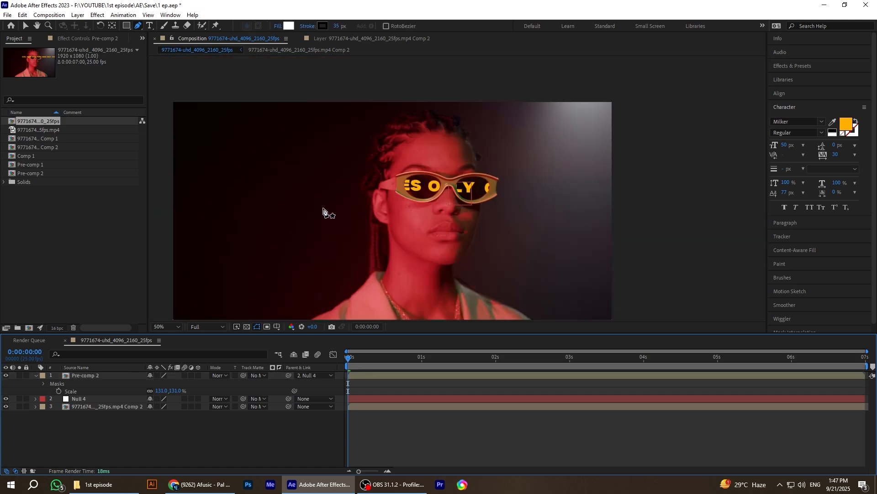
{"action": "key", "text": "space"}
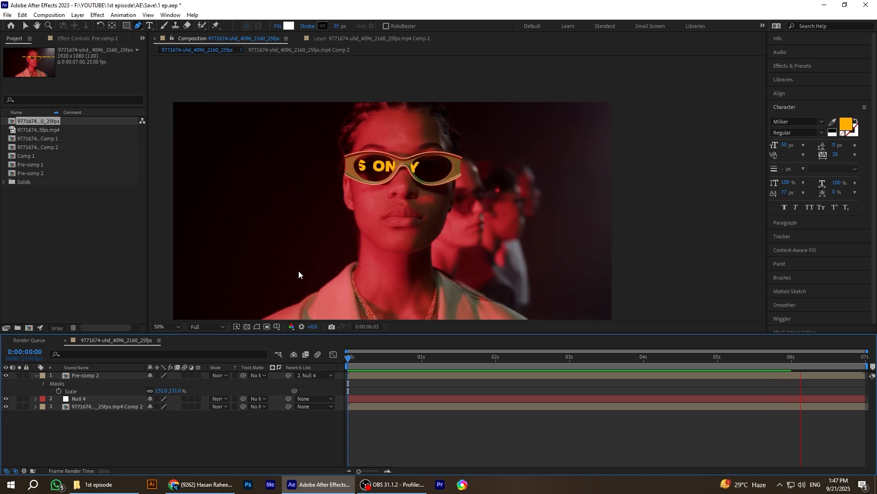
Step: Set a Mask Path keyframe for Mask 2 of Pre-comp 2 at 0:00:03:06
{"action": "left_click", "coordinate": [108, 374]}
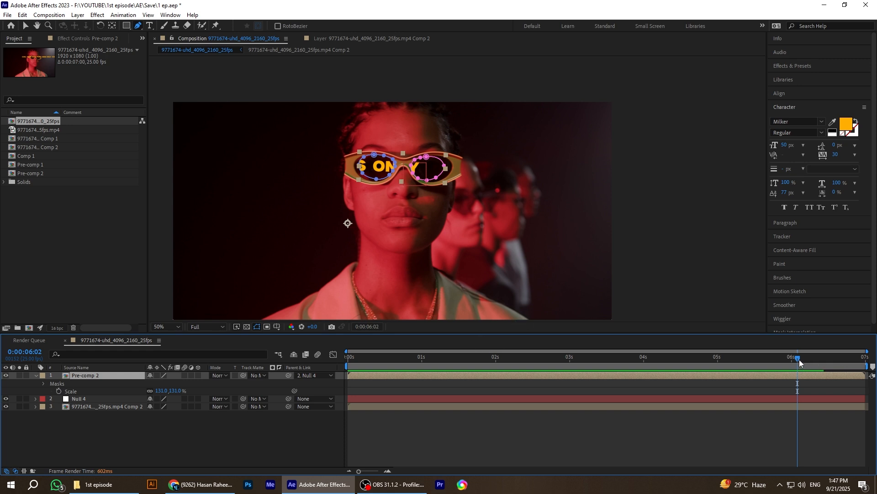
{"action": "left_click_drag", "start_coordinate": [799, 359], "coordinate": [588, 365]}
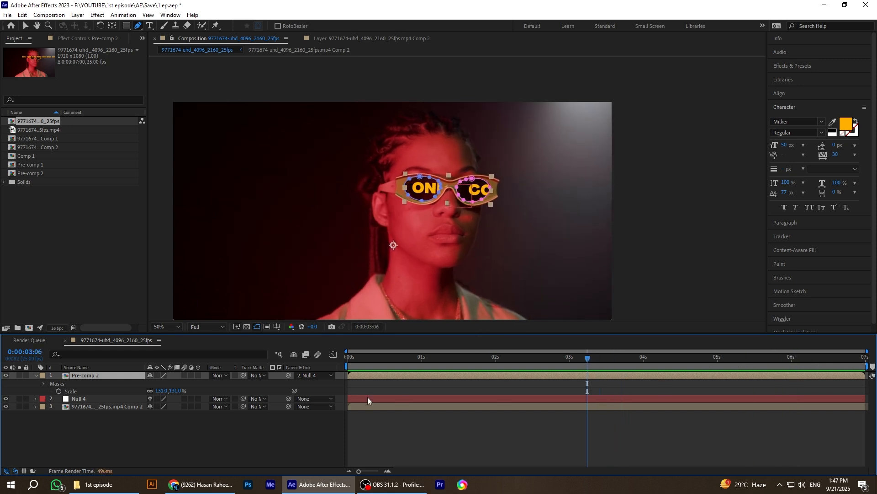
{"action": "left_click", "coordinate": [43, 383]}
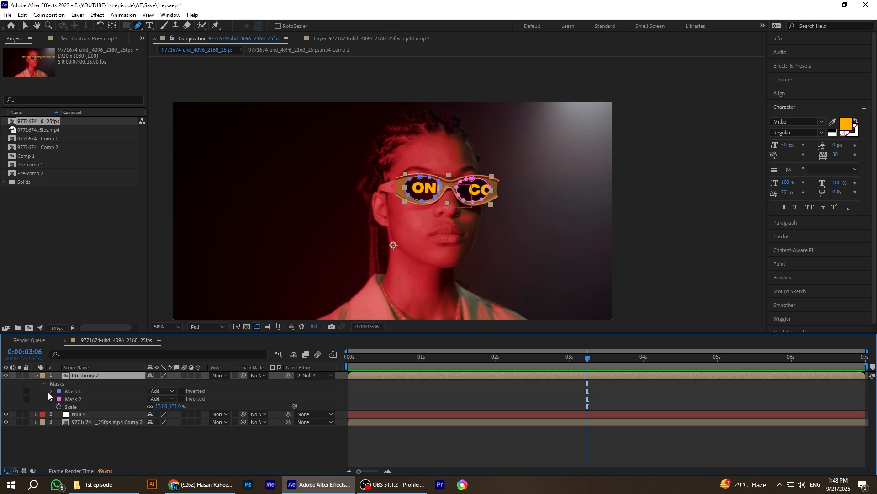
{"action": "left_click", "coordinate": [53, 394]}
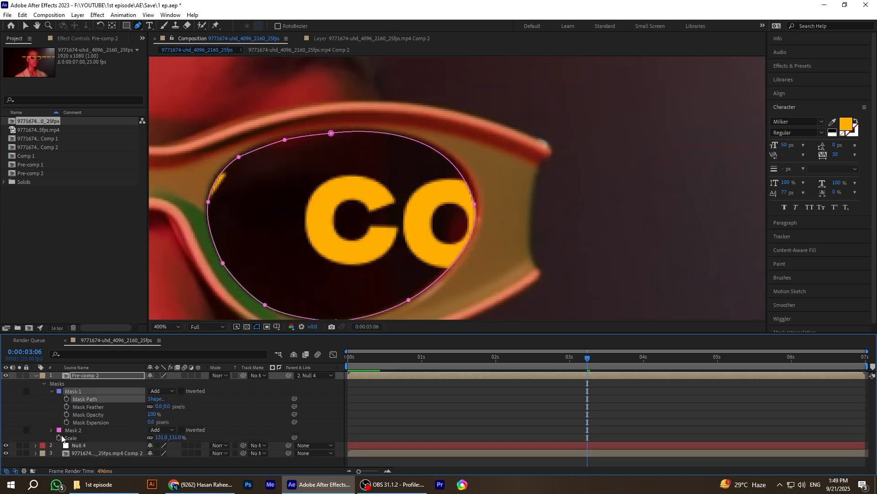
{"action": "left_click", "coordinate": [52, 430]}
{"action": "scroll", "coordinate": [56, 417], "scroll_direction": "down", "scroll_amount": 1}
{"action": "left_click", "coordinate": [66, 416]}
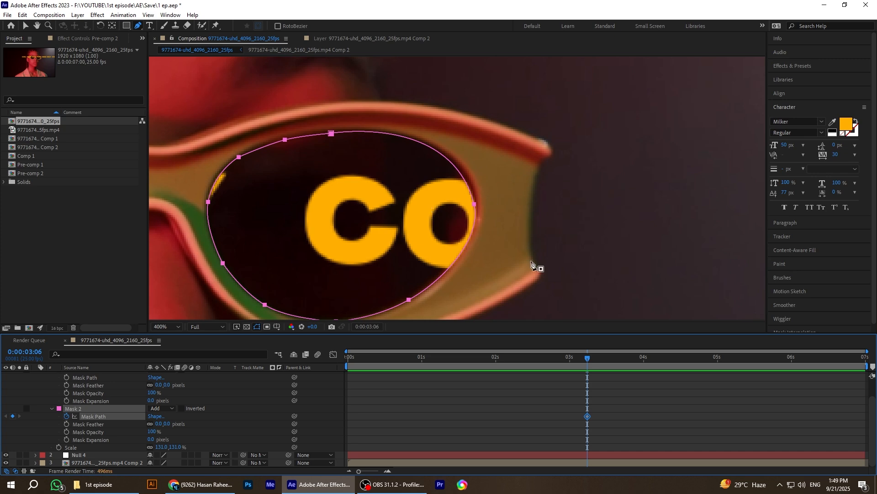
Step: Nudge Mask 2's outer point onto the right lens's rim at 0:00:03:07
{"action": "key", "text": "period"}
{"action": "key", "text": "period"}
{"action": "key", "text": "Page_Down"}
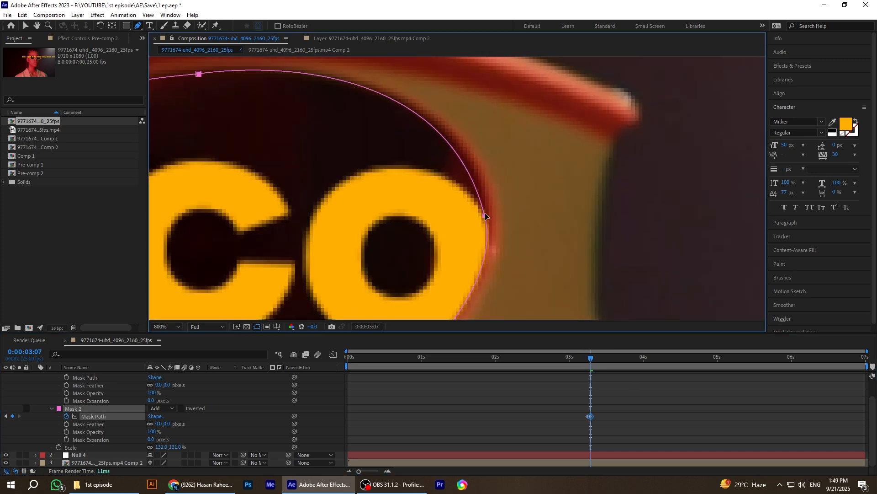
{"action": "mouse_move", "coordinate": [486, 220]}
{"action": "left_mouse_down"}
{"action": "mouse_move", "coordinate": [488, 226]}
{"action": "mouse_move", "coordinate": [482, 214]}
{"action": "left_mouse_up"}
{"action": "scroll", "coordinate": [589, 203], "scroll_direction": "down", "scroll_amount": 3}
{"action": "scroll", "coordinate": [526, 203], "scroll_direction": "up", "scroll_amount": 2}
{"action": "key", "text": "Page_Down"}
{"action": "scroll", "coordinate": [505, 208], "scroll_direction": "up", "scroll_amount": 1}
{"action": "scroll", "coordinate": [590, 198], "scroll_direction": "down", "scroll_amount": 1}
Step: Reshape Mask 2's outer and lower curves with their handles to follow the right lens's rim at 0:00:03:10
{"action": "key", "text": "Page_Down"}
{"action": "key", "text": "Page_Down"}
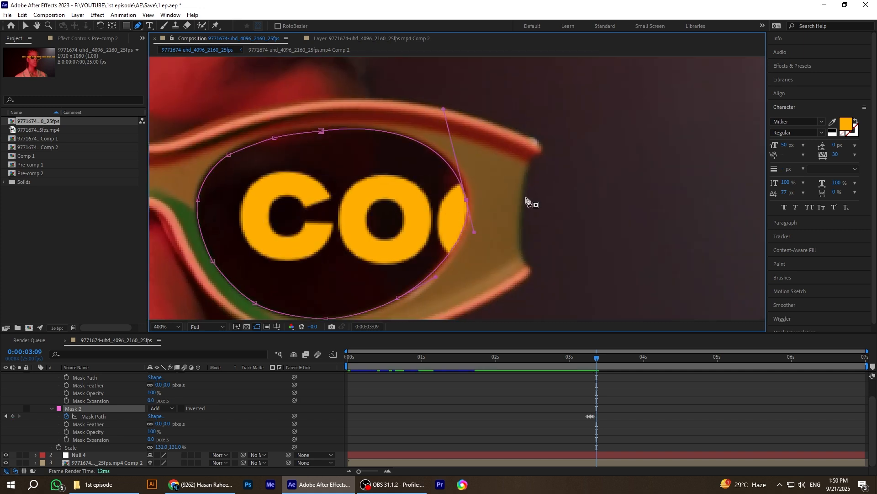
{"action": "scroll", "coordinate": [471, 202], "scroll_direction": "up", "scroll_amount": 1}
{"action": "scroll", "coordinate": [456, 129], "scroll_direction": "down", "scroll_amount": 1}
{"action": "left_click_drag", "start_coordinate": [442, 106], "coordinate": [443, 107]}
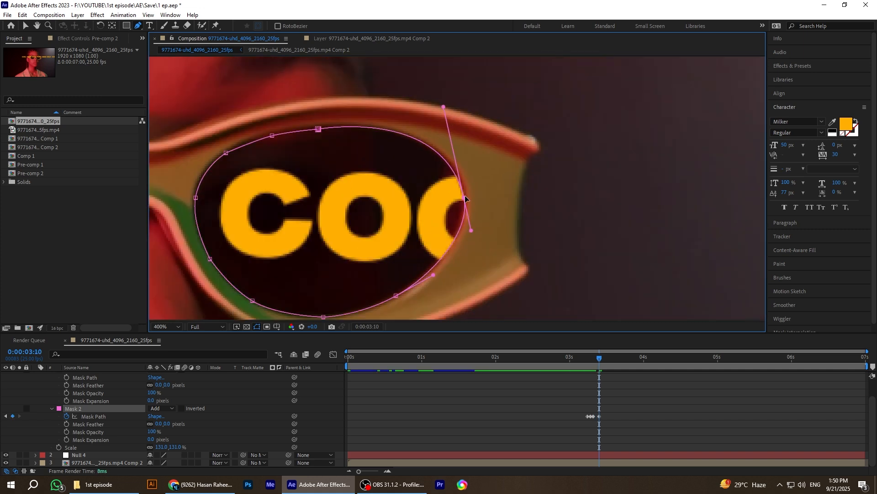
{"action": "left_click_drag", "start_coordinate": [434, 275], "coordinate": [439, 274]}
{"action": "scroll", "coordinate": [452, 142], "scroll_direction": "up", "scroll_amount": 1}
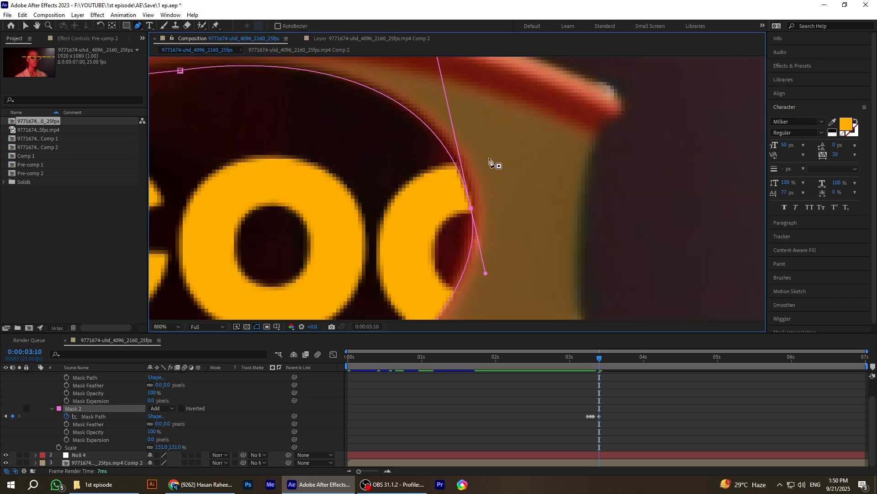
{"action": "scroll", "coordinate": [494, 165], "scroll_direction": "down", "scroll_amount": 1}
{"action": "left_click_drag", "start_coordinate": [443, 107], "coordinate": [442, 105]}
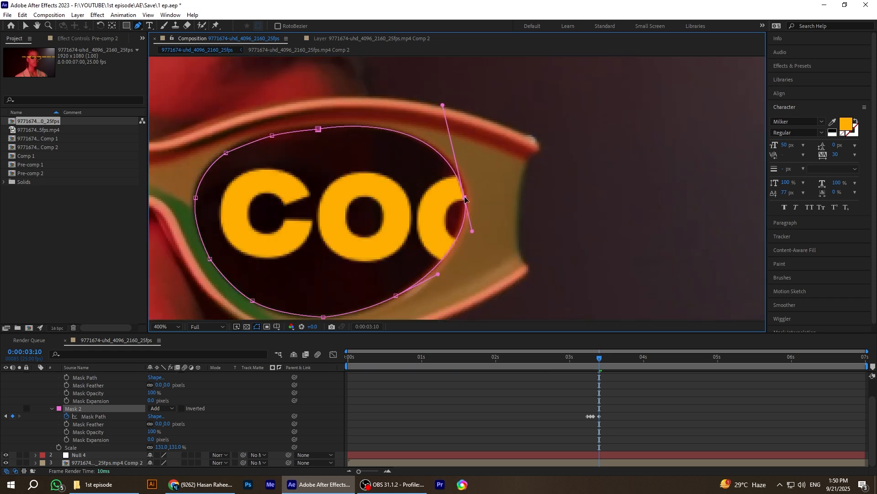
{"action": "scroll", "coordinate": [492, 182], "scroll_direction": "up", "scroll_amount": 1}
Step: Adjust Mask 2's inner-edge point and its handle to match the right lens at 0:00:03:13
{"action": "key", "text": "Page_Down"}
{"action": "key", "text": "Page_Down"}
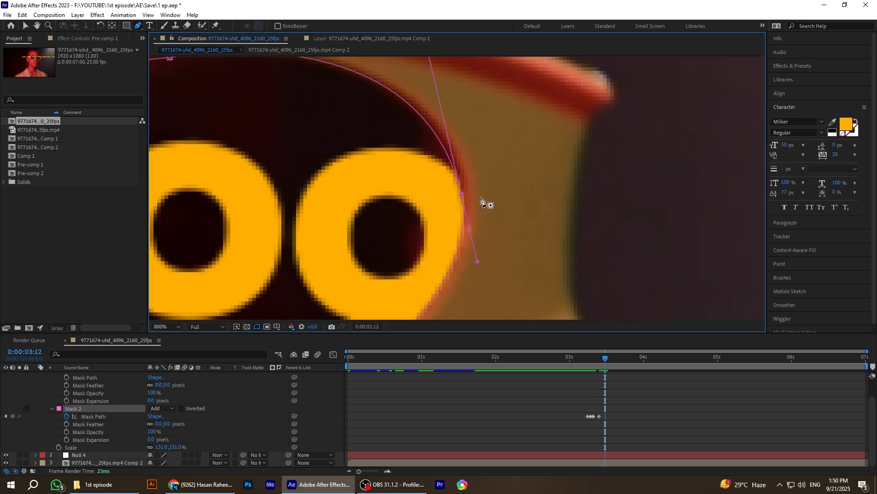
{"action": "scroll", "coordinate": [481, 198], "scroll_direction": "down", "scroll_amount": 1}
{"action": "key", "text": "Page_Down"}
{"action": "left_click", "coordinate": [186, 187]}
{"action": "left_click_drag", "start_coordinate": [194, 157], "coordinate": [191, 154]}
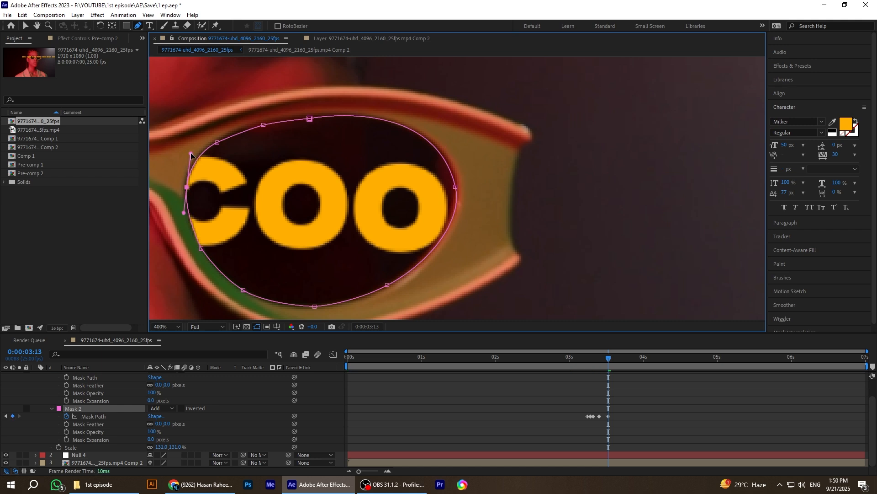
{"action": "left_click_drag", "start_coordinate": [188, 187], "coordinate": [187, 186]}
Step: Refit Mask 2's outer point at 0:00:03:14, and its outer point and lower handle at 0:00:03:15
{"action": "key", "text": "Page_Down"}
{"action": "left_click", "coordinate": [451, 183]}
{"action": "scroll", "coordinate": [454, 182], "scroll_direction": "up", "scroll_amount": 1}
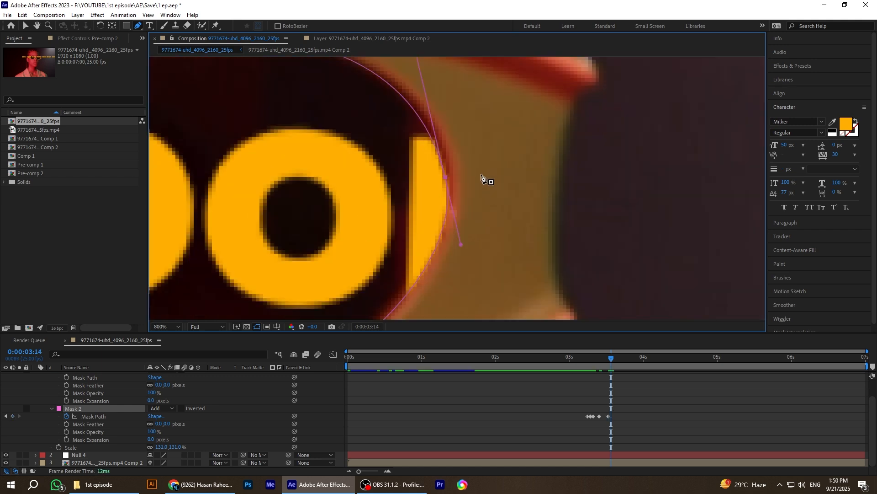
{"action": "left_click_drag", "start_coordinate": [443, 177], "coordinate": [444, 174]}
{"action": "key", "text": "Page_Down"}
{"action": "scroll", "coordinate": [444, 174], "scroll_direction": "down", "scroll_amount": 1}
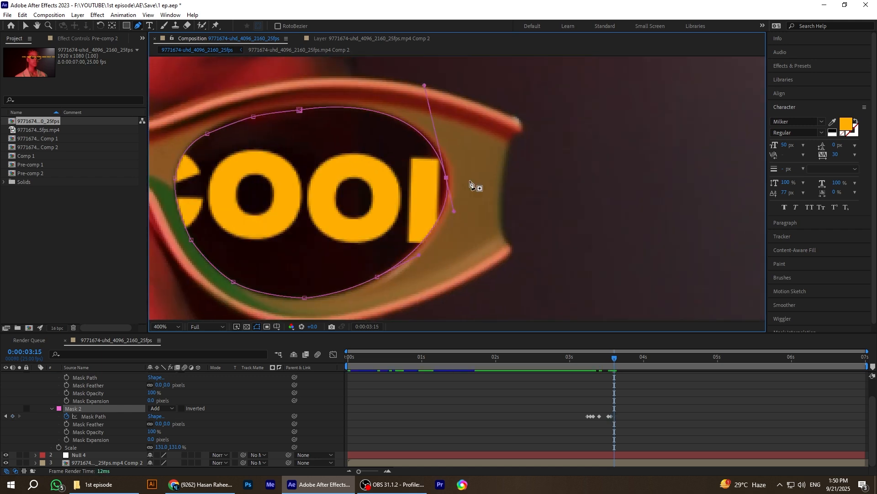
{"action": "left_click", "coordinate": [427, 252]}
{"action": "left_click_drag", "start_coordinate": [427, 253], "coordinate": [430, 253]}
{"action": "scroll", "coordinate": [450, 164], "scroll_direction": "up", "scroll_amount": 1}
{"action": "left_click_drag", "start_coordinate": [440, 170], "coordinate": [445, 168]}
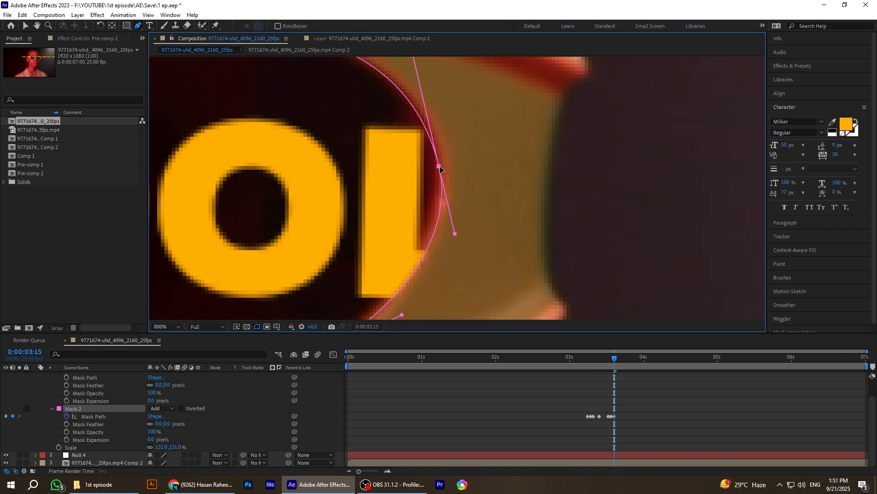
Step: Advance frame by frame to 0:00:03:24, refitting Mask 2's outer point and lower curve handle to the right lens
{"action": "scroll", "coordinate": [452, 160], "scroll_direction": "down", "scroll_amount": 1}
{"action": "key", "text": "Page_Down"}
{"action": "key", "text": "Page_Down"}
{"action": "key", "text": "Page_Down"}
{"action": "key", "text": "Page_Down"}
{"action": "key", "text": "Page_Down"}
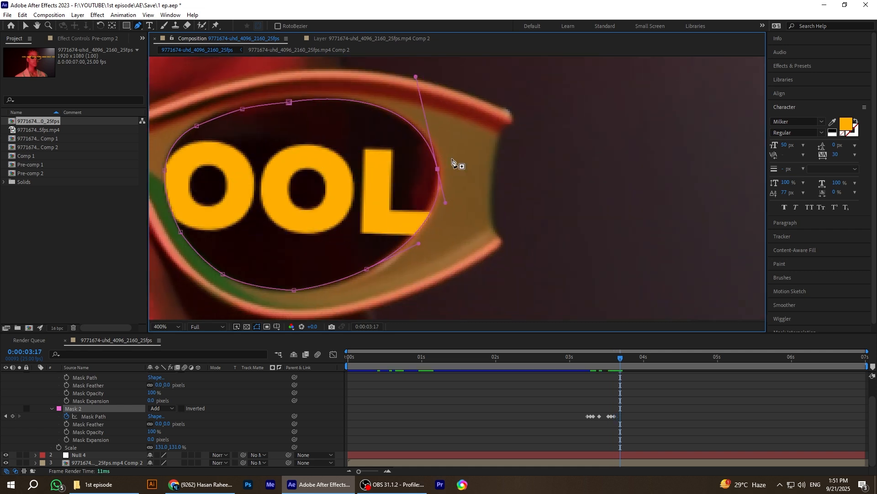
{"action": "key", "text": "Page_Down"}
{"action": "left_click_drag", "start_coordinate": [424, 153], "coordinate": [424, 143]}
{"action": "key", "text": "Page_Down"}
{"action": "key", "text": "Page_Down"}
{"action": "key", "text": "Page_Down"}
{"action": "left_click_drag", "start_coordinate": [400, 219], "coordinate": [405, 218]}
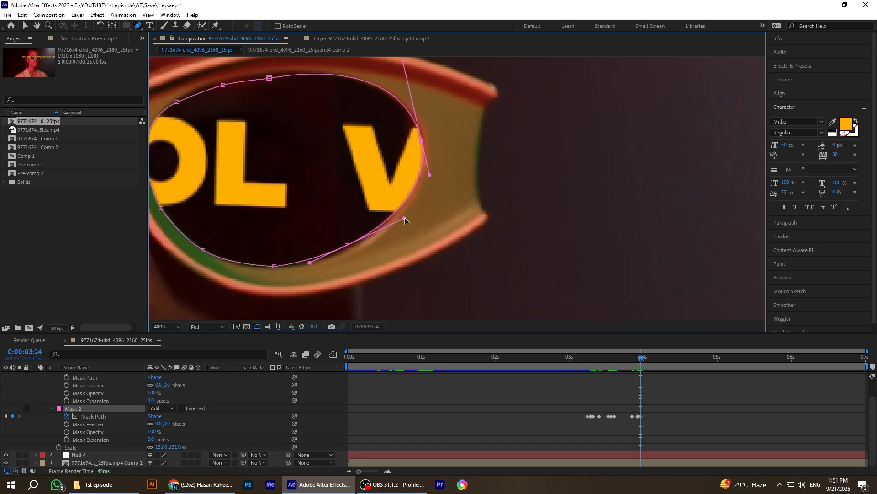
Step: Refit Mask 2's outer point at 0:00:04:01 and extend its lower curve handle at 0:00:04:02
{"action": "key", "text": "Page_Down"}
{"action": "key", "text": "Page_Down"}
{"action": "left_click_drag", "start_coordinate": [418, 138], "coordinate": [419, 136]}
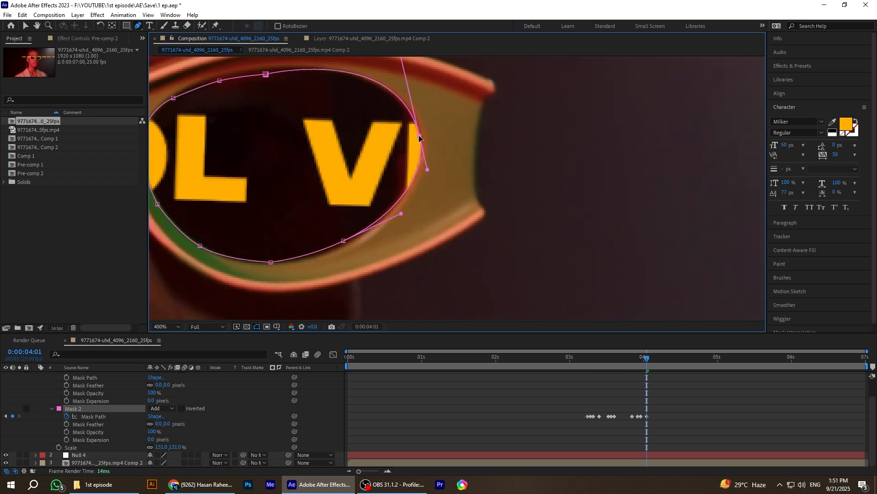
{"action": "key", "text": "Page_Down"}
{"action": "left_click_drag", "start_coordinate": [402, 213], "coordinate": [408, 211]}
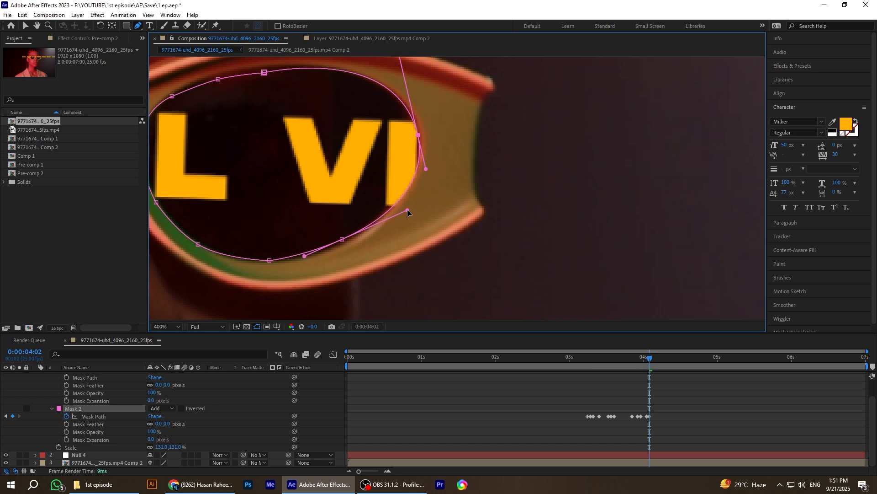
Step: Adjust Mask 2's lower-right curve to the lens rim at 0:00:04:05
{"action": "key", "text": "Page_Down"}
{"action": "key", "text": "Page_Down"}
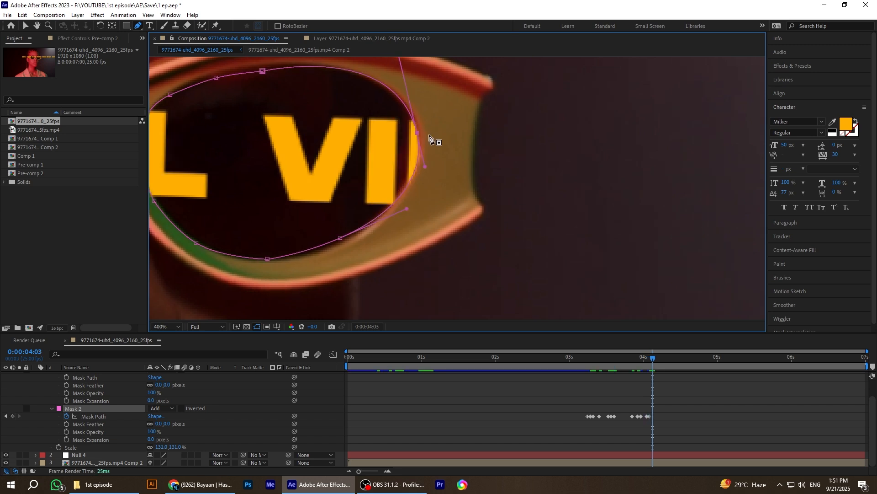
{"action": "key", "text": "Page_Down"}
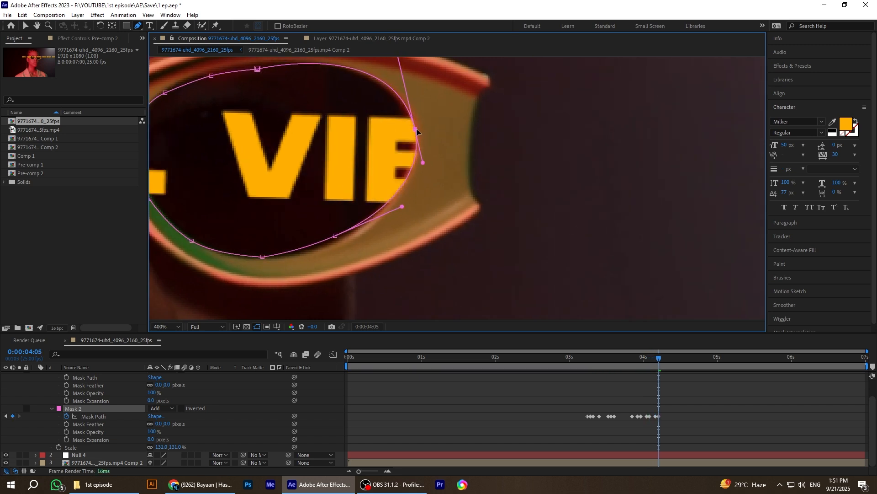
{"action": "left_click_drag", "start_coordinate": [405, 209], "coordinate": [410, 211]}
Step: Shift Mask 2's outer point outward to meet the right lens's rim at 0:00:04:09
{"action": "key", "text": "Page_Down"}
{"action": "key", "text": "Page_Down"}
{"action": "key", "text": "Page_Down"}
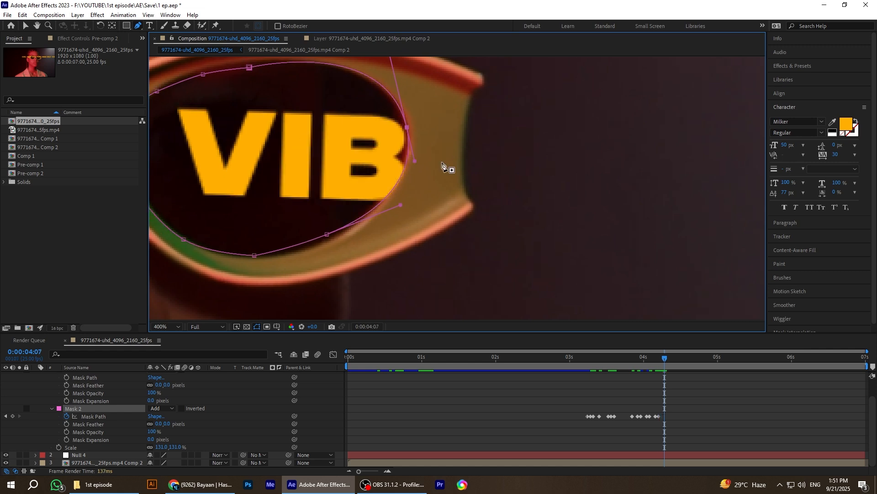
{"action": "key", "text": "Page_Down"}
{"action": "left_click_drag", "start_coordinate": [394, 125], "coordinate": [397, 125]}
{"action": "key", "text": "Page_Down"}
{"action": "key", "text": "Page_Down"}
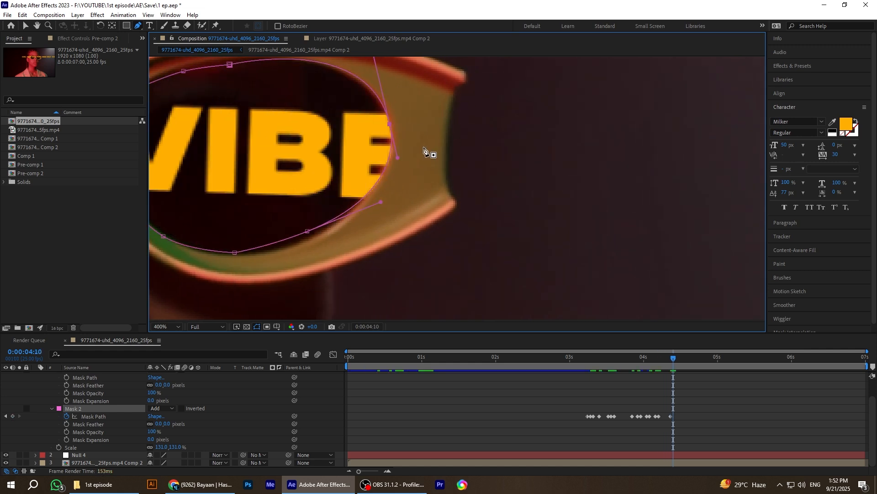
Step: Extend Mask 2's lower curve handle at 0:00:04:10 and refit its outer point to the right lens at 0:00:04:11
{"action": "left_click_drag", "start_coordinate": [372, 201], "coordinate": [378, 201]}
{"action": "scroll", "coordinate": [401, 168], "scroll_direction": "down", "scroll_amount": 1}
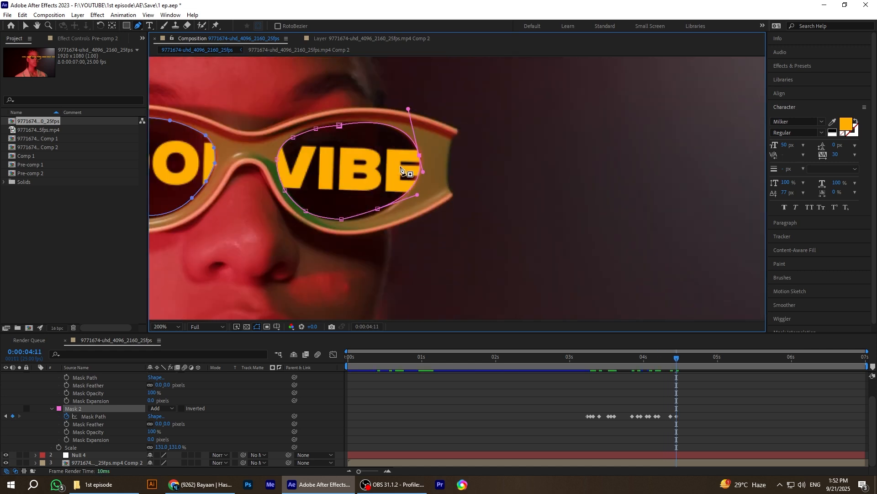
{"action": "scroll", "coordinate": [401, 168], "scroll_direction": "up", "scroll_amount": 1}
{"action": "left_click_drag", "start_coordinate": [381, 123], "coordinate": [385, 129]}
{"action": "key", "text": "Page_Down"}
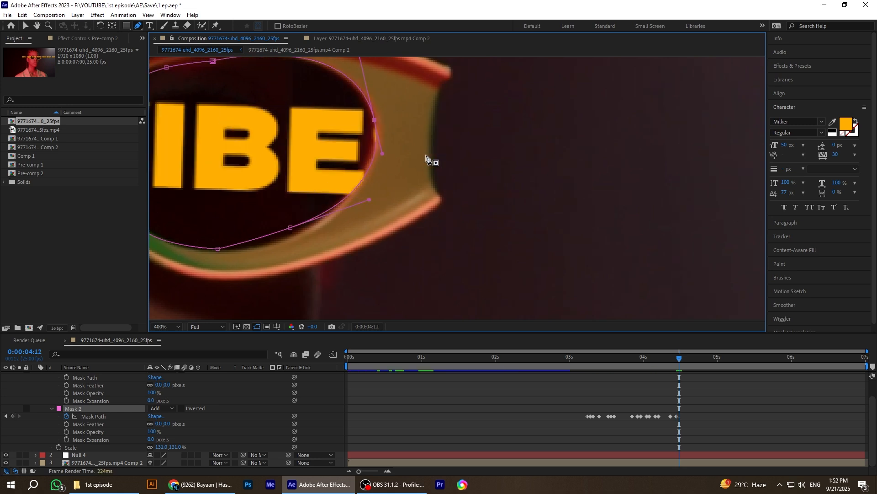
Step: Refit Mask 2's outer point and lower curve handle to the right lens at 0:00:04:13 and 0:00:04:14
{"action": "key", "text": "Page_Down"}
{"action": "left_click_drag", "start_coordinate": [362, 200], "coordinate": [363, 199]}
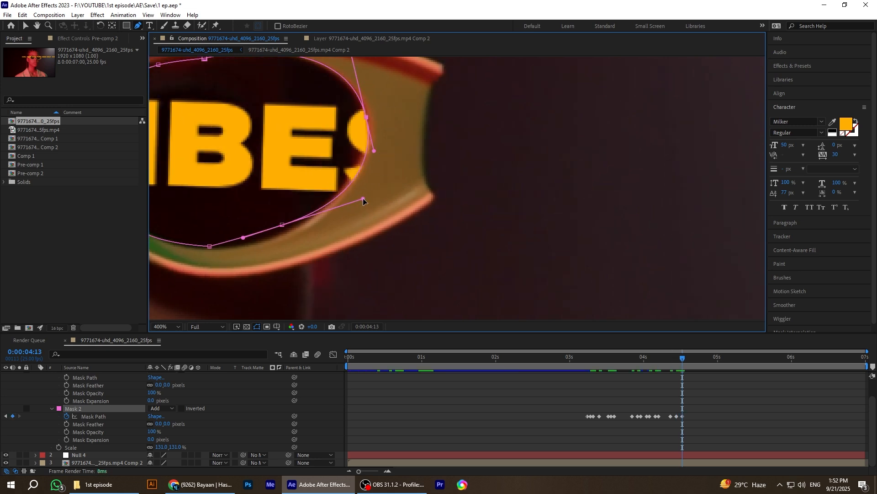
{"action": "left_click_drag", "start_coordinate": [365, 117], "coordinate": [360, 115]}
{"action": "key", "text": "Page_Down"}
{"action": "left_click_drag", "start_coordinate": [355, 195], "coordinate": [356, 197]}
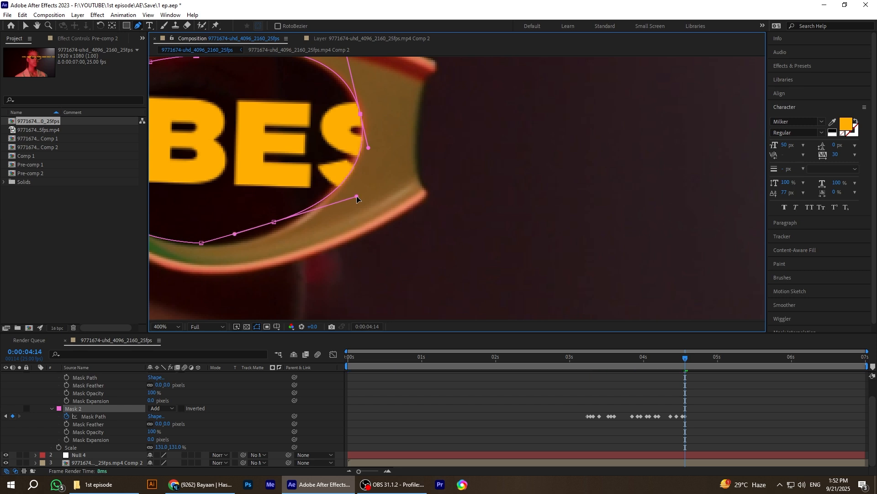
Step: Trim the end of the work area to about 0:00:04:14 and preview the masked text from the start
{"action": "scroll", "coordinate": [308, 223], "scroll_direction": "down", "scroll_amount": 1}
{"action": "left_click", "coordinate": [173, 348]}
{"action": "left_click_drag", "start_coordinate": [864, 366], "coordinate": [686, 379]}
{"action": "key", "text": "space"}
{"action": "scroll", "coordinate": [482, 173], "scroll_direction": "down", "scroll_amount": 3}
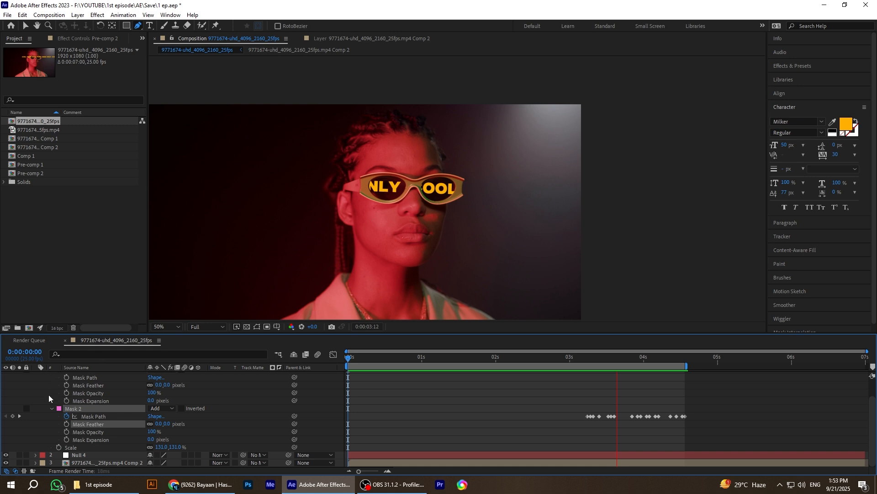
{"action": "key", "text": "space"}
Step: Collapse the Pre-comp 2 layer's properties and step back to 0:00:03:13
{"action": "scroll", "coordinate": [48, 394], "scroll_direction": "up", "scroll_amount": 2}
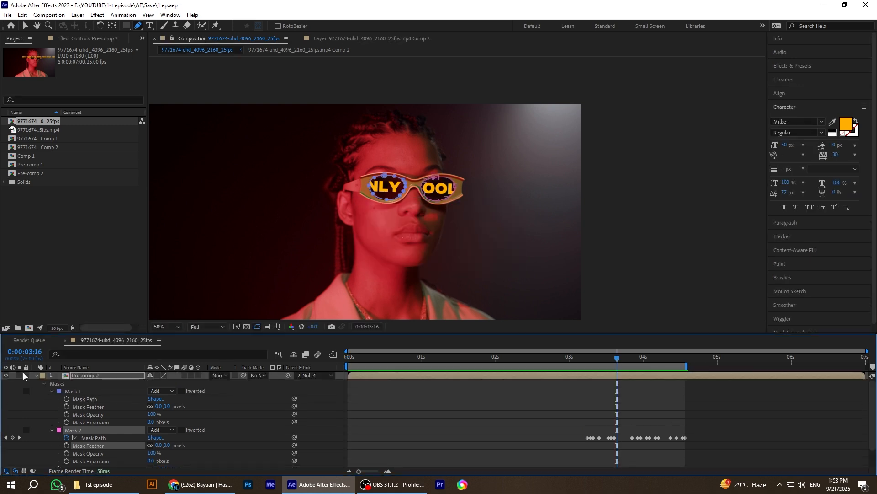
{"action": "left_click", "coordinate": [35, 375]}
{"action": "left_click", "coordinate": [77, 403]}
{"action": "key", "text": "Page_Up"}
{"action": "key", "text": "Page_Up"}
{"action": "key", "text": "Page_Up"}
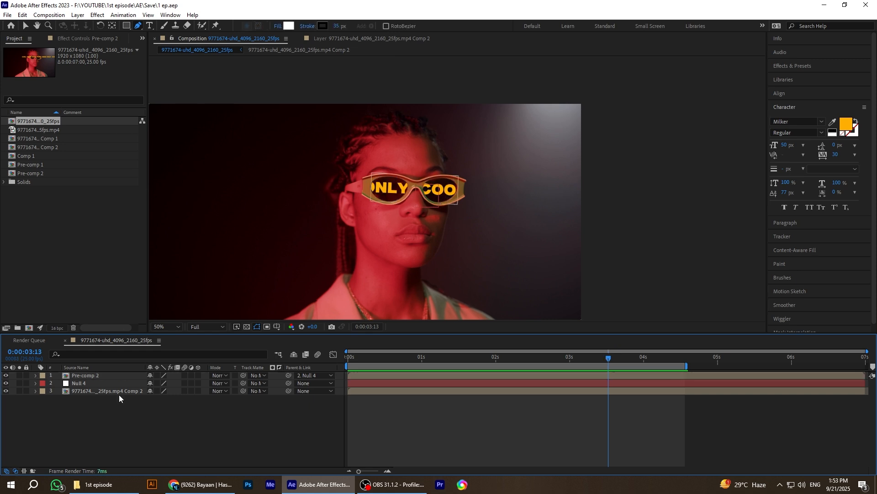
{"action": "right_click", "coordinate": [119, 413]}
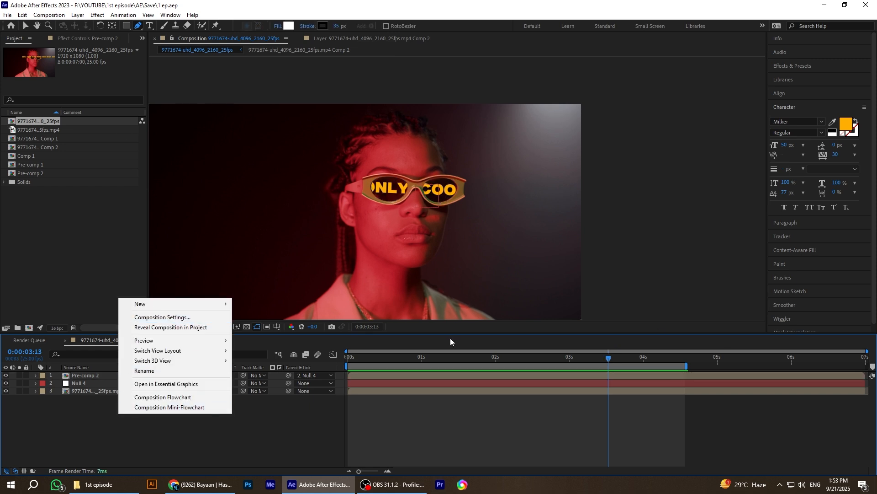
{"action": "mouse_move", "coordinate": [173, 304]}
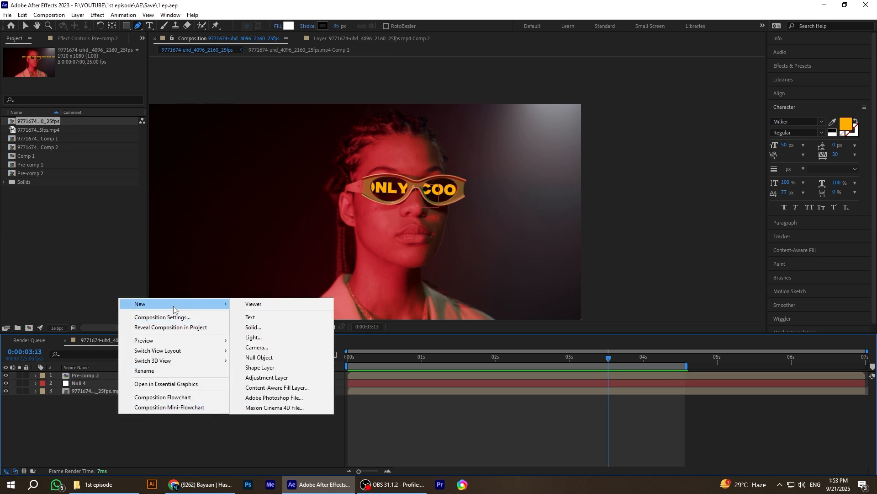
{"action": "left_click", "coordinate": [271, 327]}
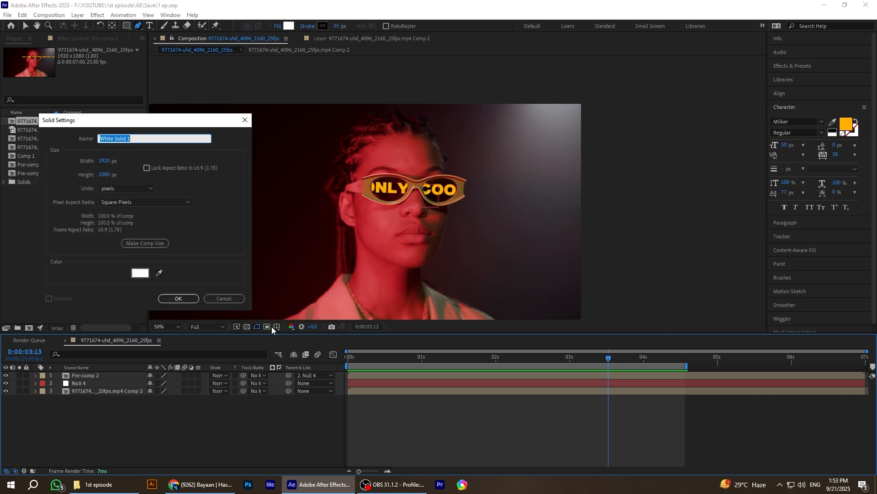
{"action": "left_click", "coordinate": [141, 274]}
{"action": "left_click", "coordinate": [98, 260]}
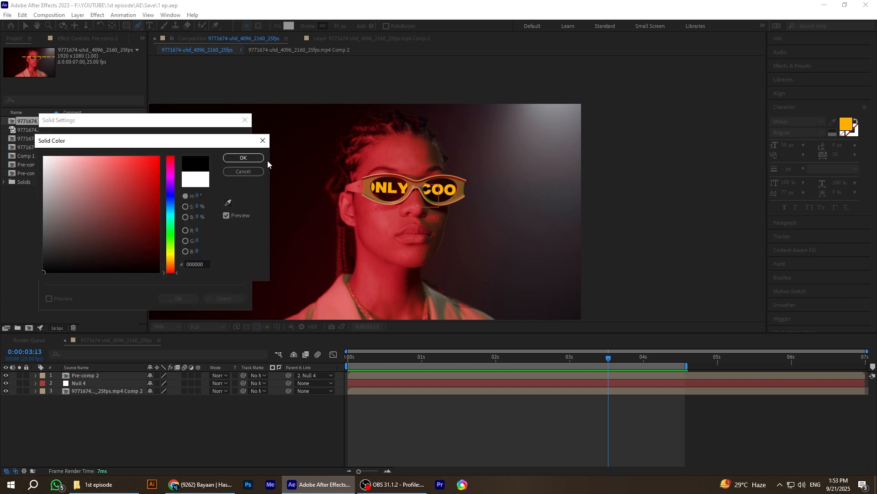
{"action": "left_click", "coordinate": [243, 157]}
{"action": "left_click", "coordinate": [179, 300]}
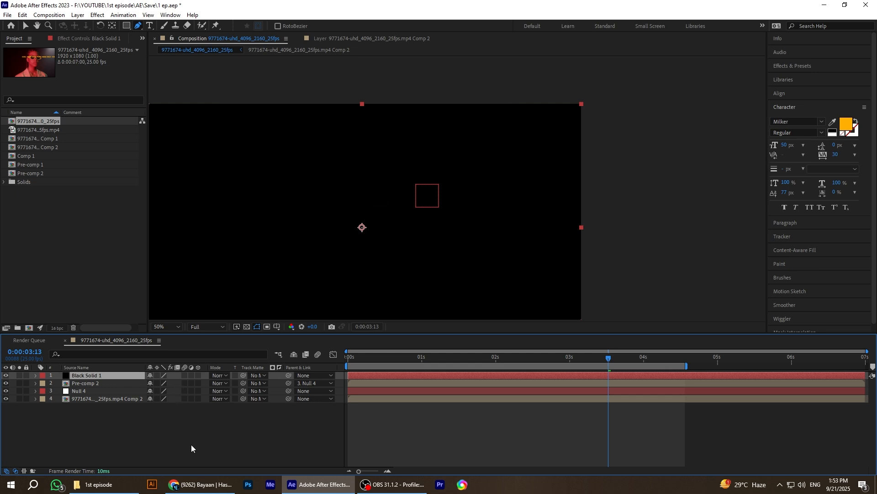
Step: Apply Fractal Noise to the black solid and set its Noise Type to Block
{"action": "key", "text": "ctrl+space"}
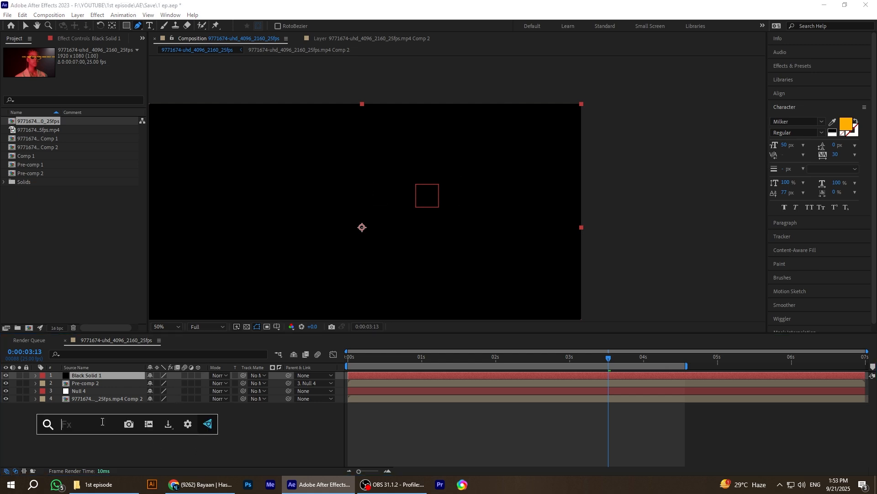
{"action": "type", "text": "fr"}
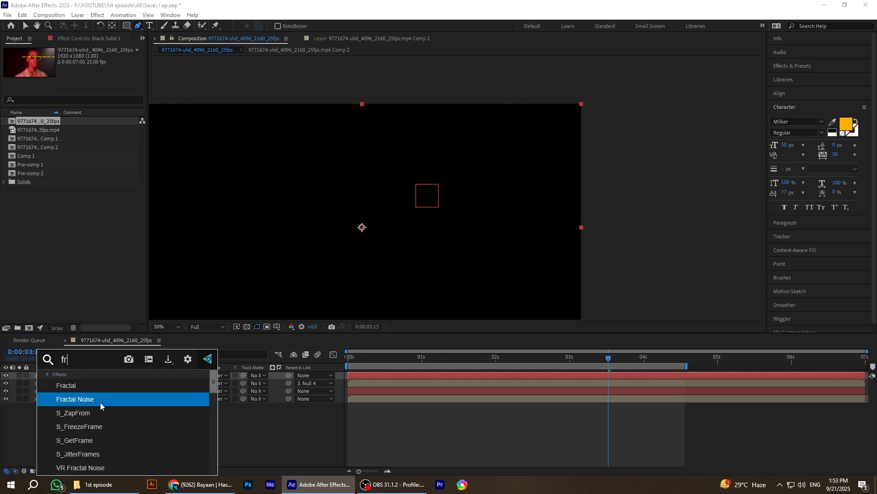
{"action": "left_click", "coordinate": [99, 399]}
{"action": "key", "text": "v"}
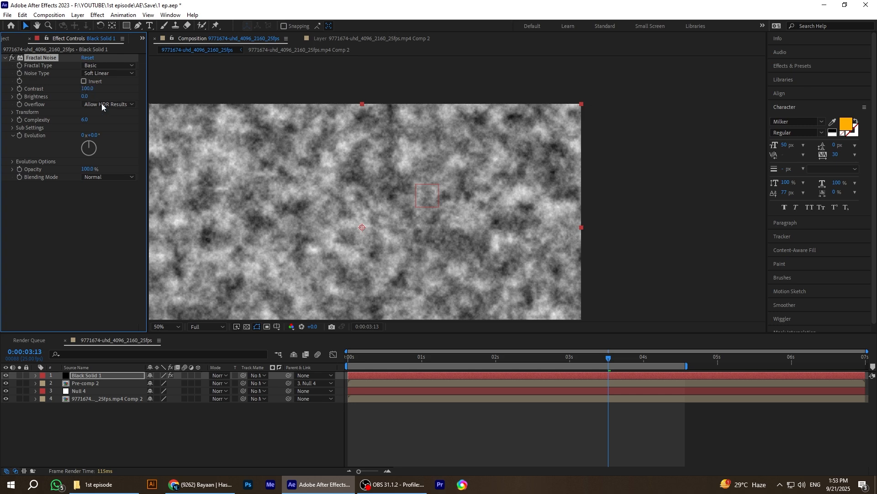
{"action": "left_click", "coordinate": [102, 73]}
{"action": "left_click", "coordinate": [103, 83]}
Step: Turn off the noise's Uniform Scaling and set Scale Width to 600 and Scale Height to 20
{"action": "left_click", "coordinate": [13, 112]}
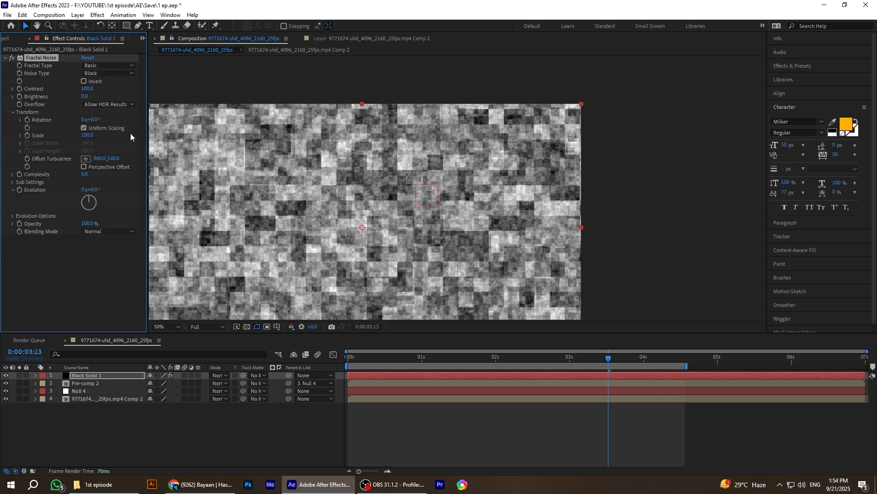
{"action": "left_click", "coordinate": [84, 128]}
{"action": "left_click_drag", "start_coordinate": [46, 155], "coordinate": [158, 155]}
{"action": "left_click_drag", "start_coordinate": [61, 176], "coordinate": [30, 176]}
Step: Set the Fractal Noise Contrast to 620 and Brightness to -150
{"action": "mouse_move", "coordinate": [85, 96]}
{"action": "left_mouse_down"}
{"action": "mouse_move", "coordinate": [39, 97]}
{"action": "mouse_move", "coordinate": [96, 92]}
{"action": "mouse_move", "coordinate": [95, 117]}
{"action": "mouse_move", "coordinate": [56, 96]}
{"action": "mouse_move", "coordinate": [99, 88]}
{"action": "left_mouse_up"}
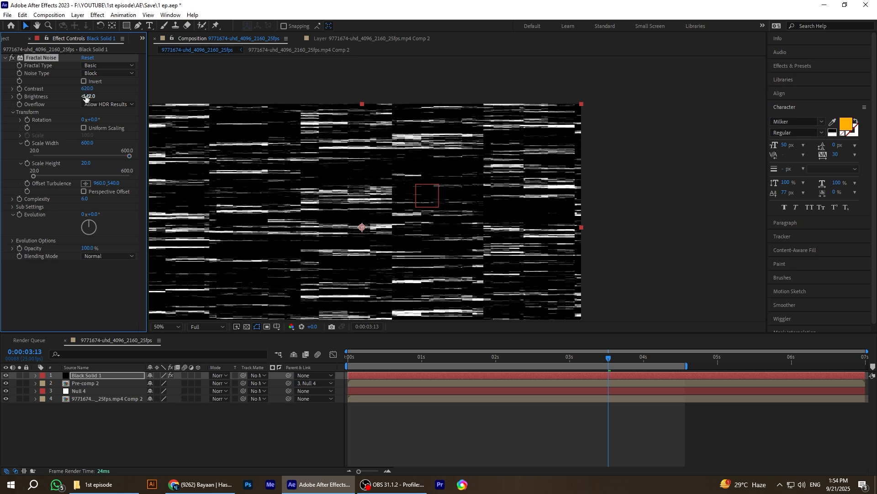
{"action": "type", "text": "-150"}
{"action": "key", "text": "Return"}
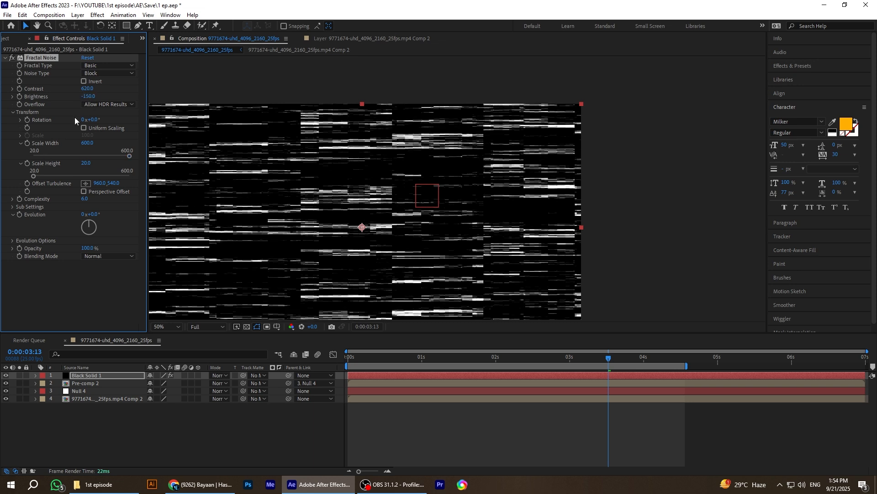
Step: Keyframe Offset Turbulence from 0:00:00:00, raising its horizontal value to about 11648 at 0:00:04:13
{"action": "left_click_drag", "start_coordinate": [617, 362], "coordinate": [348, 380]}
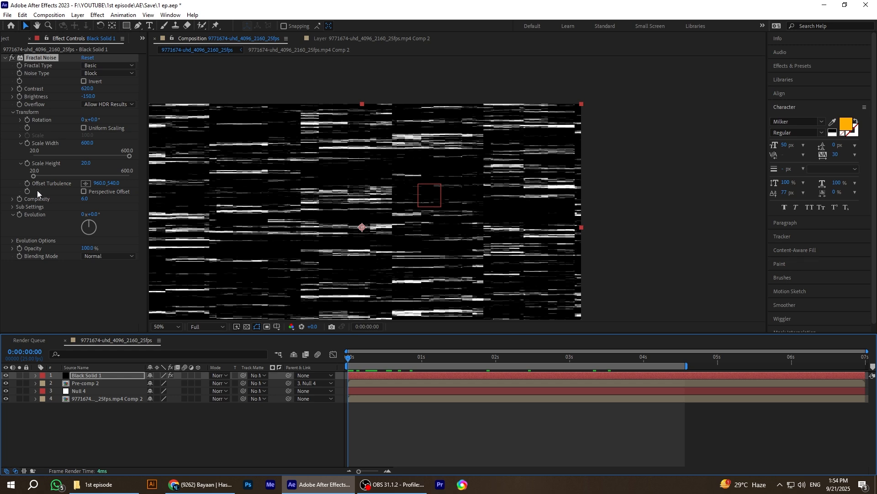
{"action": "left_click", "coordinate": [27, 183]}
{"action": "left_click_drag", "start_coordinate": [359, 357], "coordinate": [683, 386]}
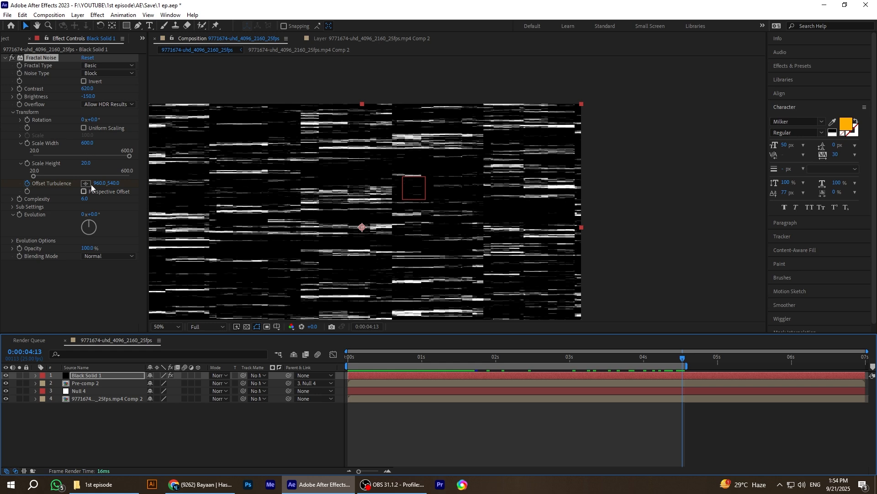
{"action": "left_click_drag", "start_coordinate": [93, 183], "coordinate": [94, 186]}
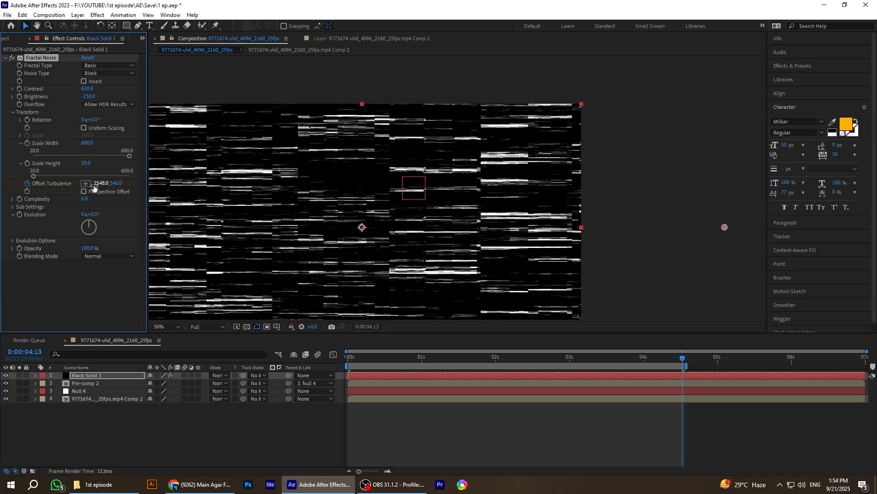
{"action": "left_click_drag", "start_coordinate": [710, 193], "coordinate": [268, 188]}
{"action": "left_click_drag", "start_coordinate": [102, 183], "coordinate": [119, 183]}
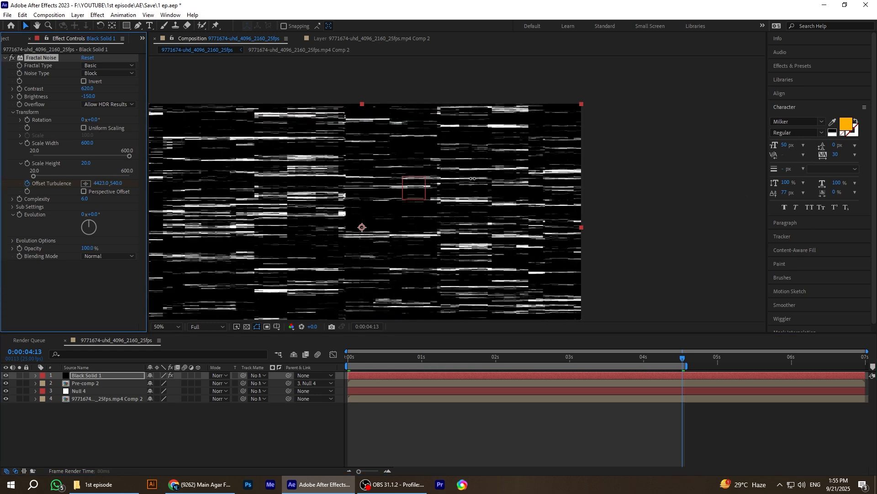
{"action": "left_click_drag", "start_coordinate": [316, 182], "coordinate": [347, 182]}
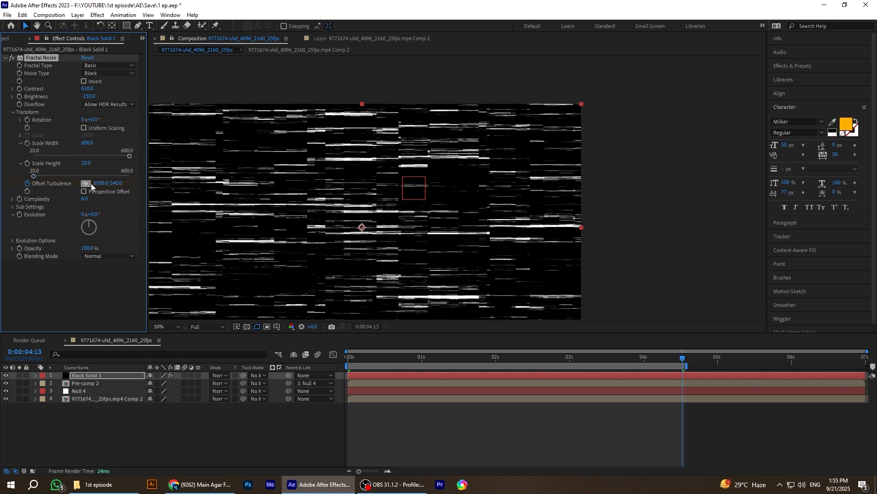
{"action": "left_click_drag", "start_coordinate": [101, 183], "coordinate": [227, 177]}
{"action": "left_click_drag", "start_coordinate": [103, 182], "coordinate": [220, 182]}
Step: Keyframe the noise's Evolution from 0:00:00:00 to 10 revolutions at 0:00:04:13 and preview the motion
{"action": "key", "text": "space"}
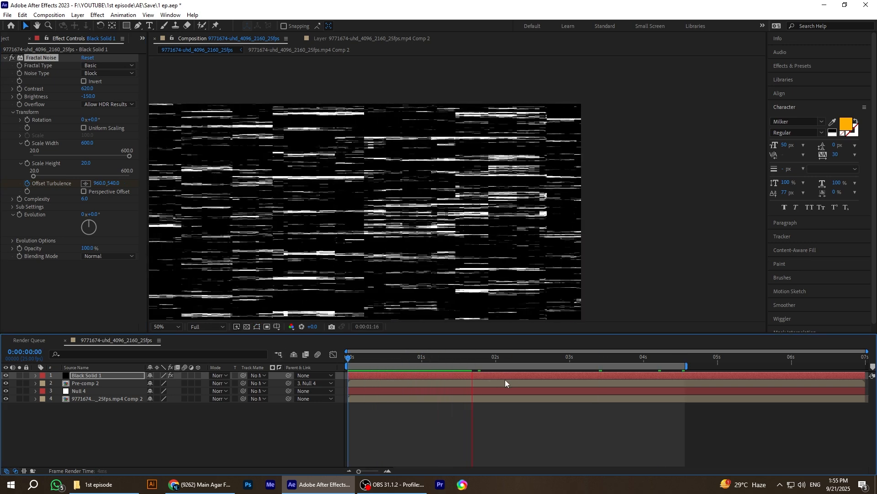
{"action": "left_click_drag", "start_coordinate": [495, 359], "coordinate": [684, 360]}
{"action": "key", "text": "space"}
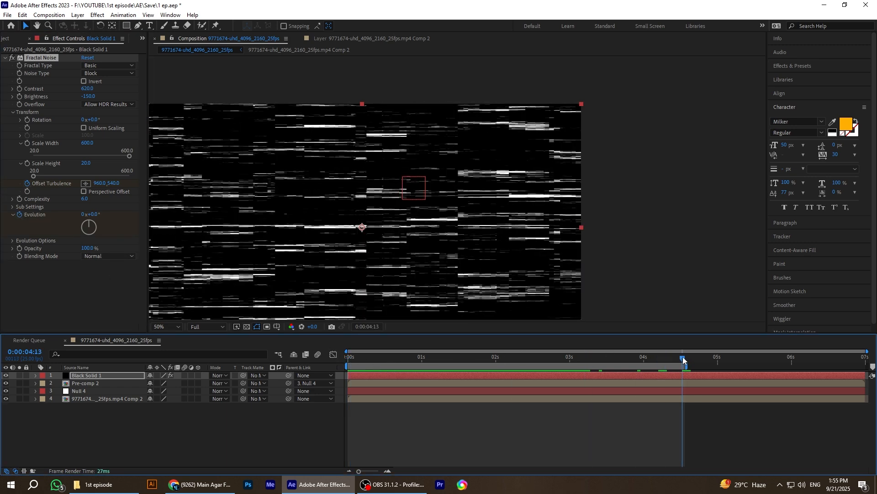
{"action": "left_click", "coordinate": [83, 214]}
{"action": "type", "text": "10"}
{"action": "key", "text": "Return"}
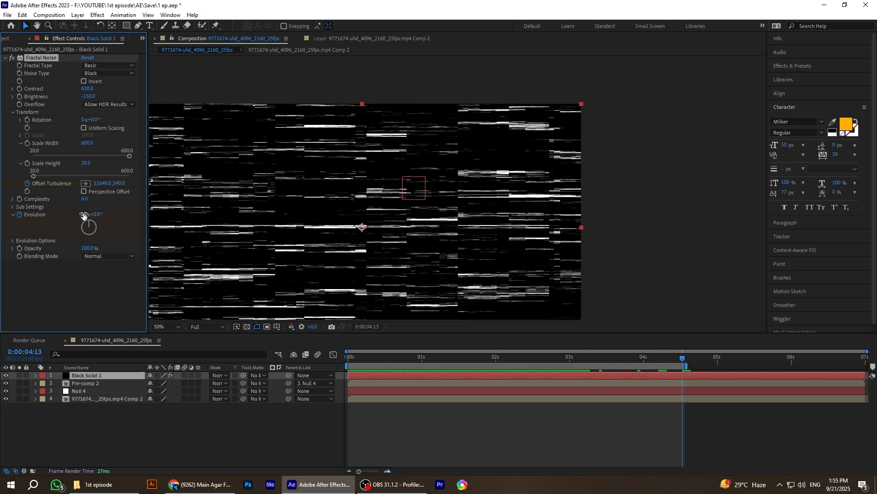
{"action": "left_click", "coordinate": [168, 422]}
{"action": "key", "text": "space"}
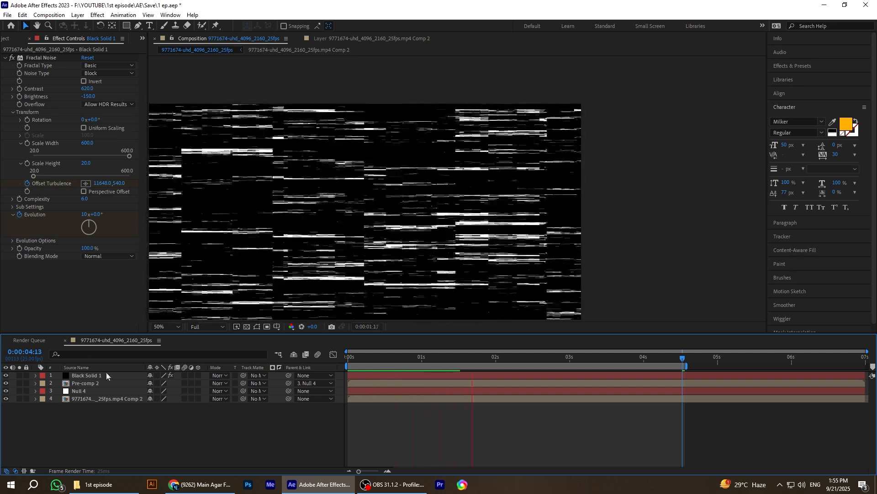
{"action": "key", "text": "space"}
Step: Pre-compose the black solid as "map" with all attributes moved into it, and hide the resulting layer
{"action": "left_click", "coordinate": [94, 376]}
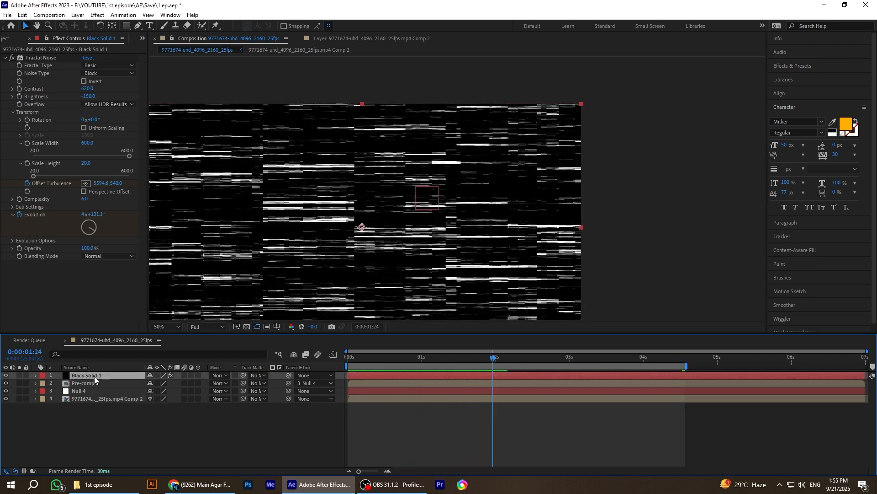
{"action": "key", "text": "ctrl+shift+c"}
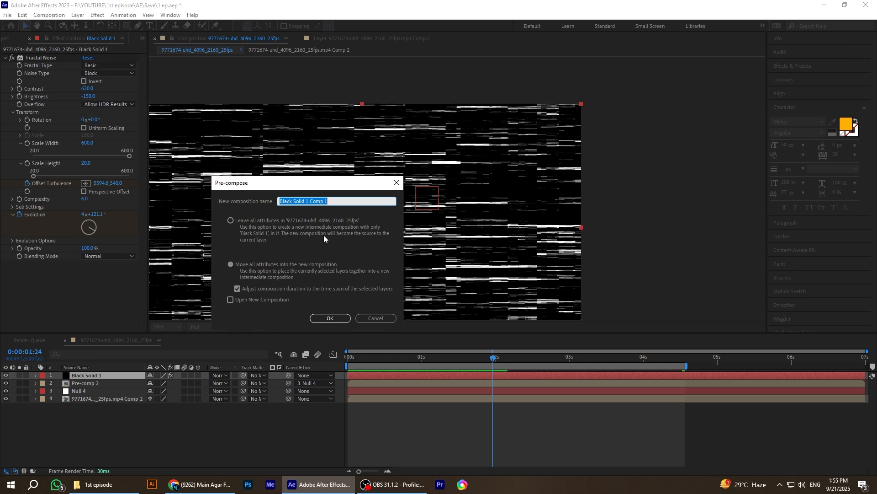
{"action": "type", "text": "map"}
{"action": "left_click", "coordinate": [328, 317]}
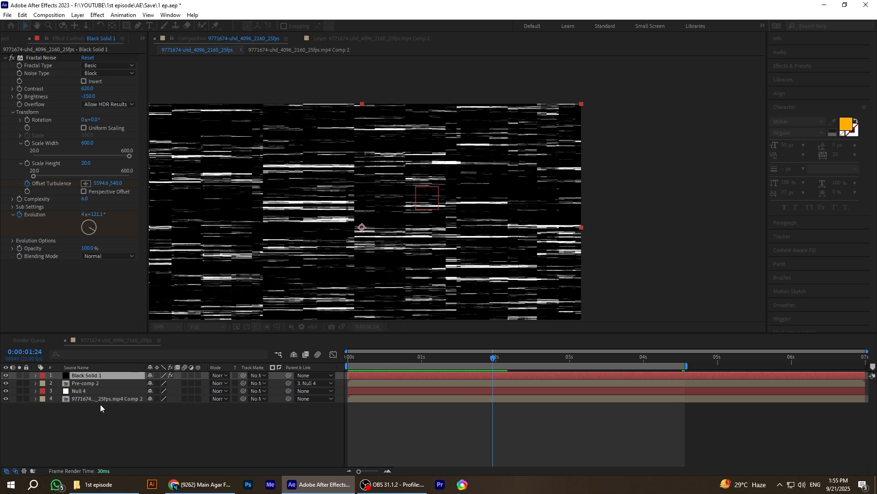
{"action": "left_click", "coordinate": [6, 376]}
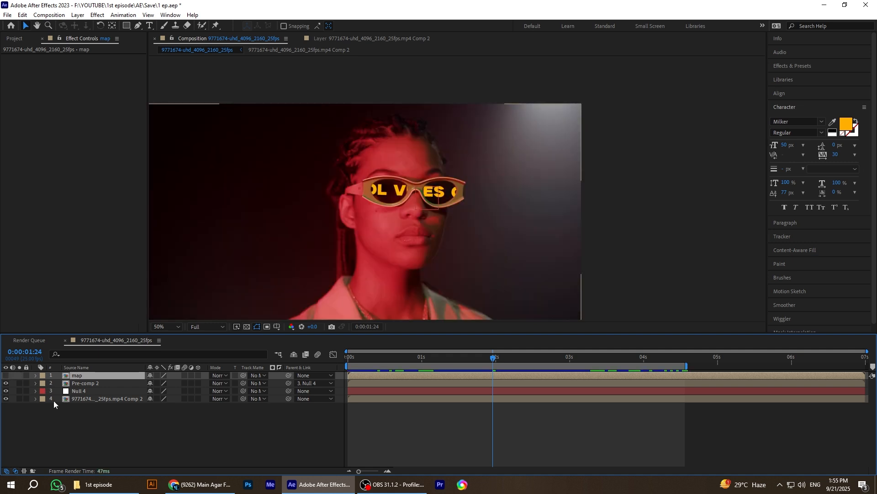
Step: Create an adjustment layer and place it directly below the map layer
{"action": "left_click", "coordinate": [61, 413]}
{"action": "right_click", "coordinate": [78, 431]}
{"action": "mouse_move", "coordinate": [116, 321]}
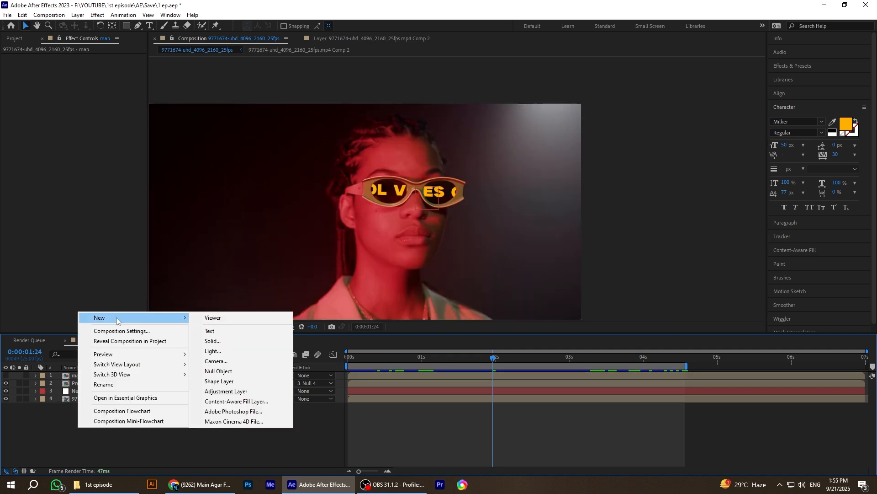
{"action": "left_click", "coordinate": [236, 391]}
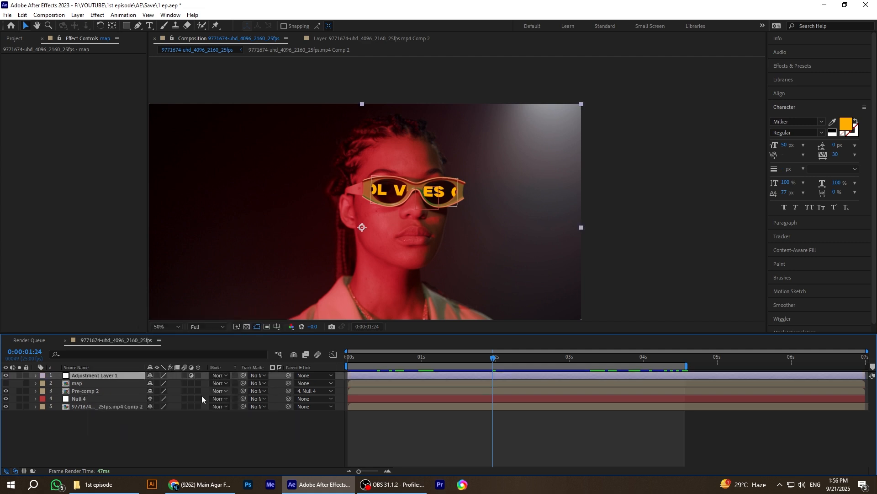
{"action": "mouse_move", "coordinate": [77, 376]}
{"action": "left_mouse_down"}
{"action": "mouse_move", "coordinate": [87, 388]}
{"action": "mouse_move", "coordinate": [89, 380]}
{"action": "left_mouse_up"}
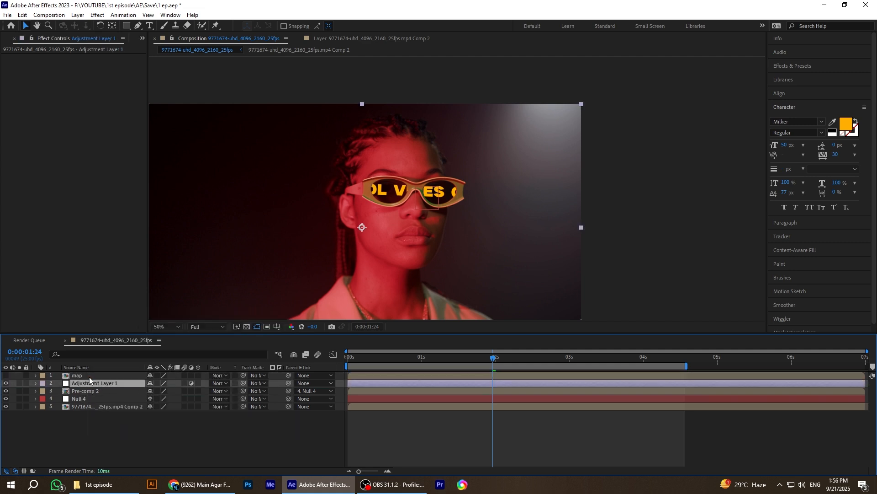
Step: At 0:00:00:00, draw a rectangular mask around the sunglasses on the adjustment layer
{"action": "left_click_drag", "start_coordinate": [495, 363], "coordinate": [348, 365]}
{"action": "left_click", "coordinate": [126, 26]}
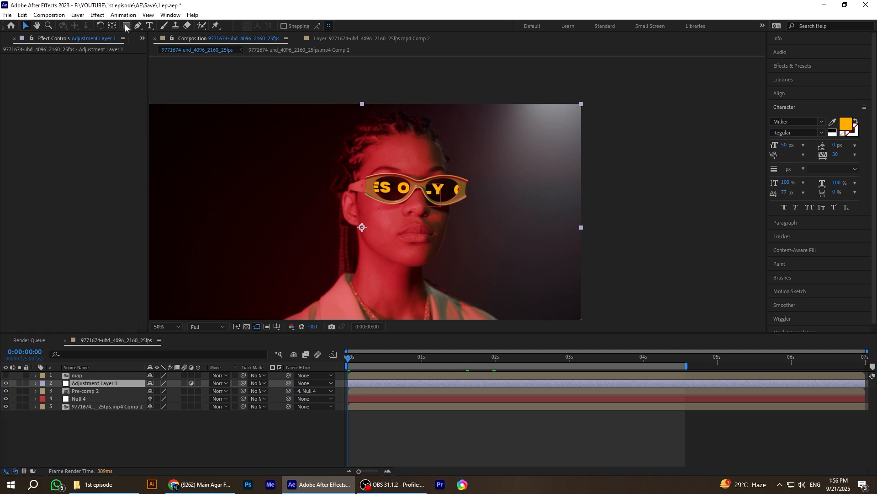
{"action": "left_click_drag", "start_coordinate": [347, 157], "coordinate": [488, 210]}
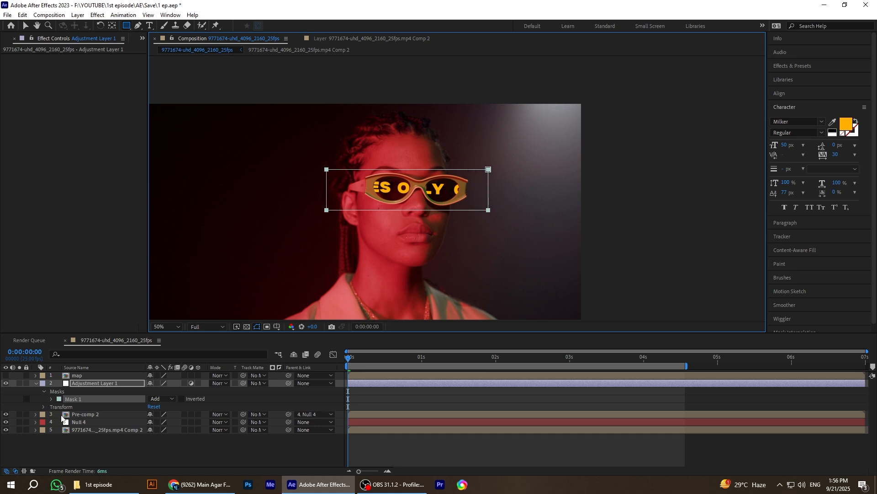
Step: Apply the Displacement Map effect to the masked adjustment layer
{"action": "left_click", "coordinate": [81, 383]}
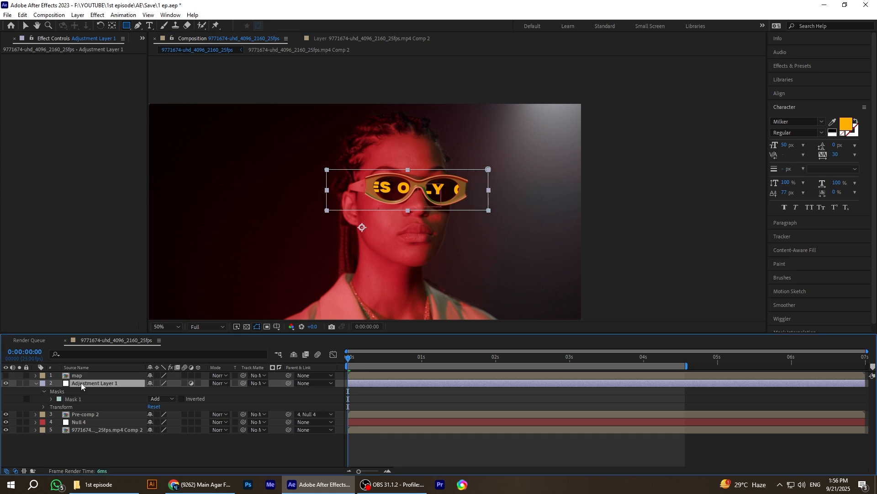
{"action": "key", "text": "ctrl+space"}
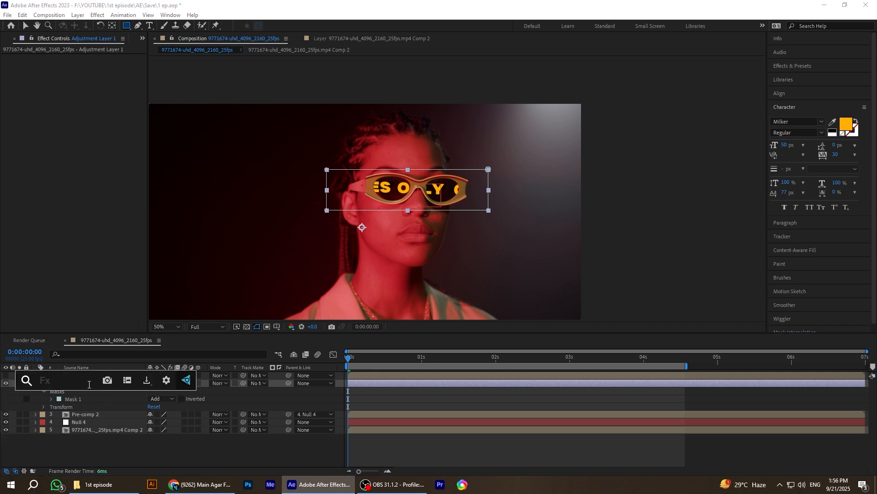
{"action": "type", "text": "di"}
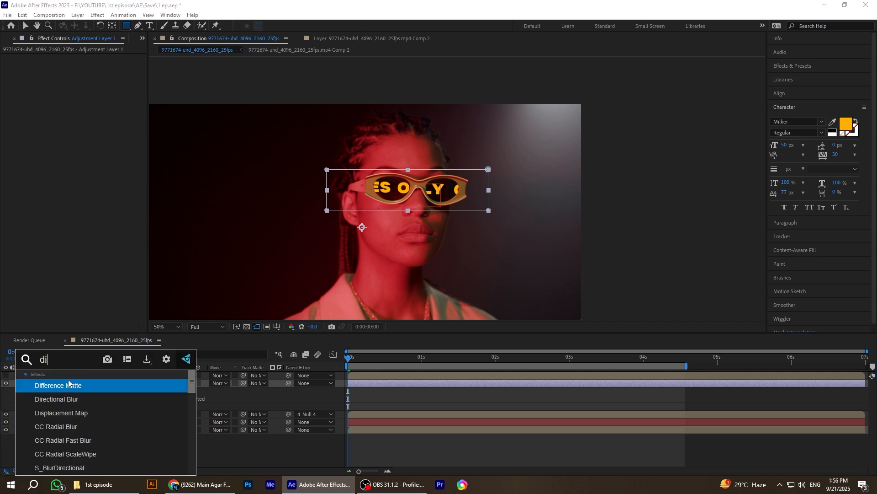
{"action": "left_click", "coordinate": [78, 413]}
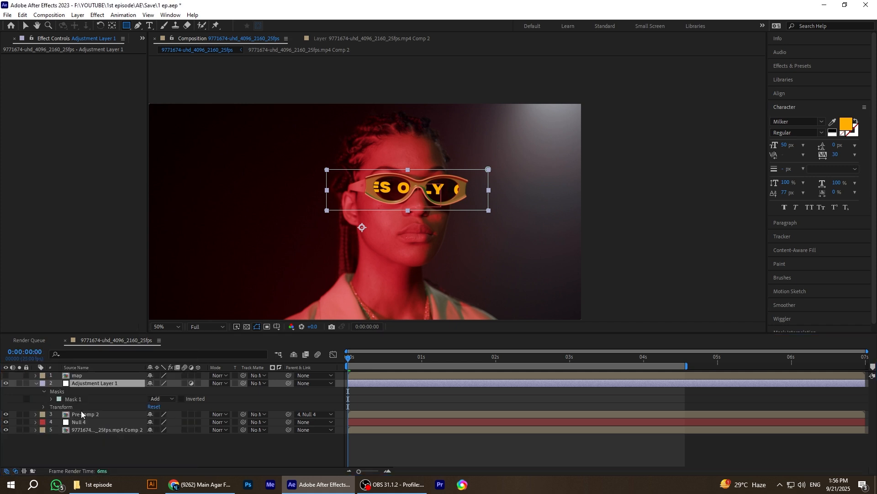
{"action": "key", "text": "v"}
Step: Set the maximum horizontal and vertical displacement to 0 and use the map layer as the displacement map
{"action": "left_click", "coordinate": [85, 80]}
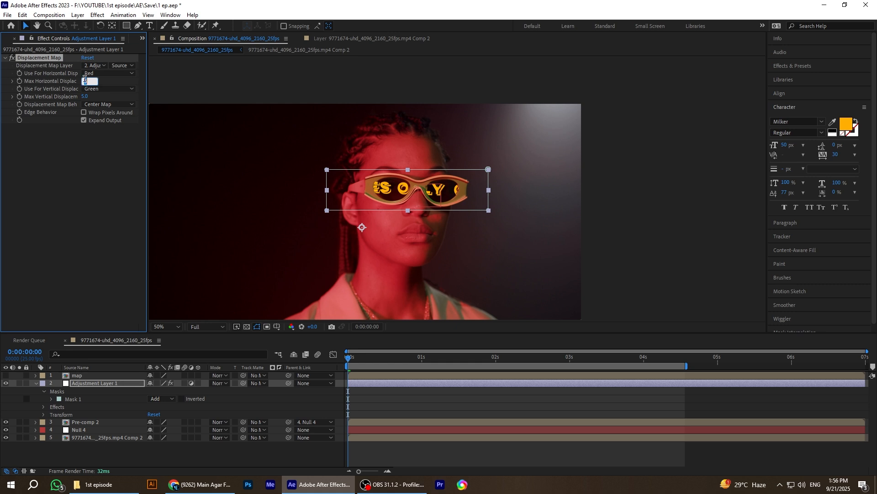
{"action": "type", "text": "0"}
{"action": "key", "text": "Return"}
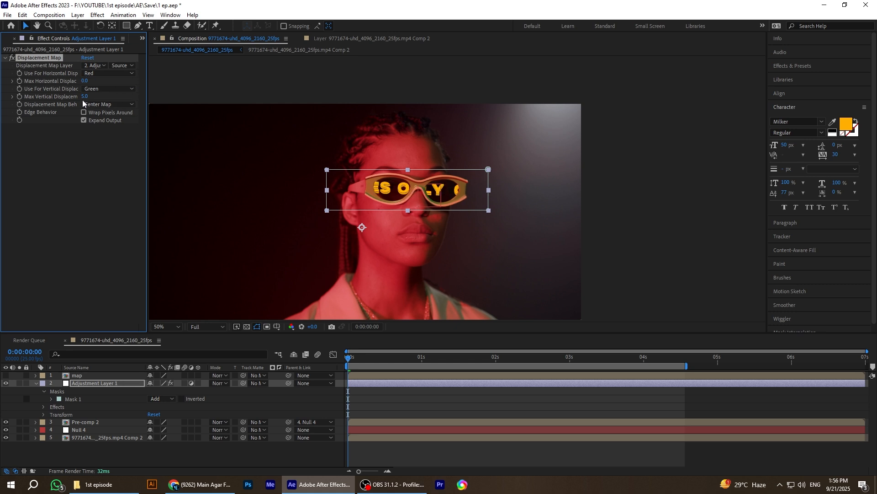
{"action": "left_click", "coordinate": [86, 96]}
{"action": "type", "text": "0"}
{"action": "key", "text": "Return"}
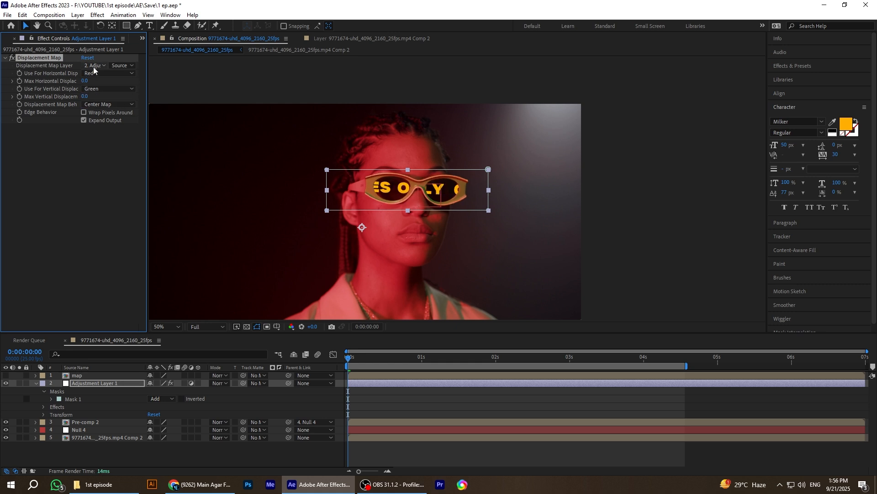
{"action": "left_click", "coordinate": [99, 66]}
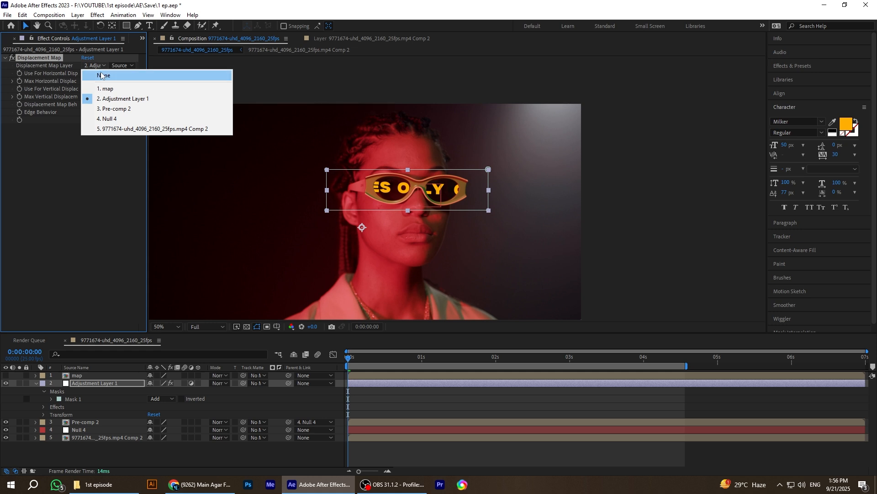
{"action": "left_click", "coordinate": [109, 89]}
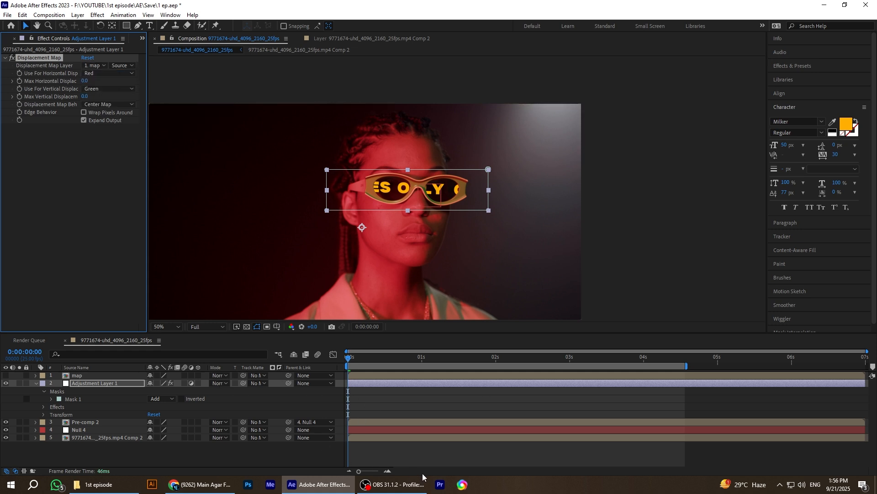
Step: Keyframe maximum horizontal and vertical displacement at 0:00:00:00, then set them to 43 and 32 at 0:00:00:02
{"action": "left_click_drag", "start_coordinate": [359, 473], "coordinate": [366, 472]}
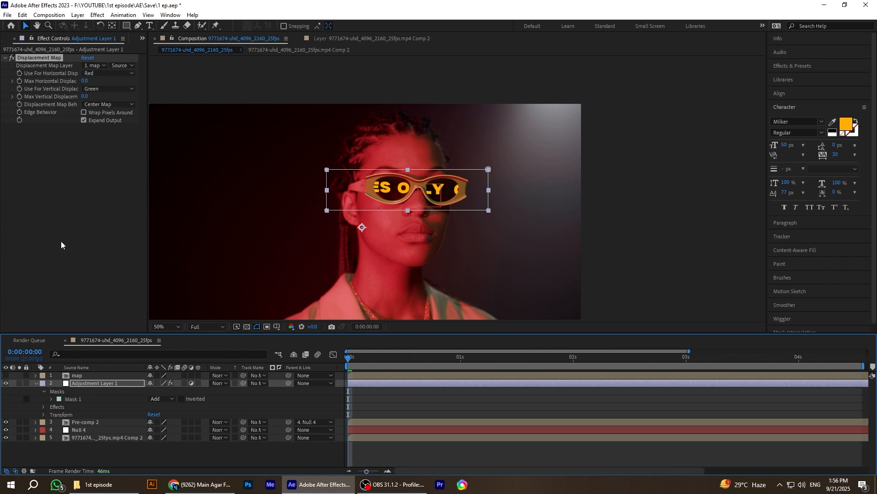
{"action": "left_click", "coordinate": [20, 81]}
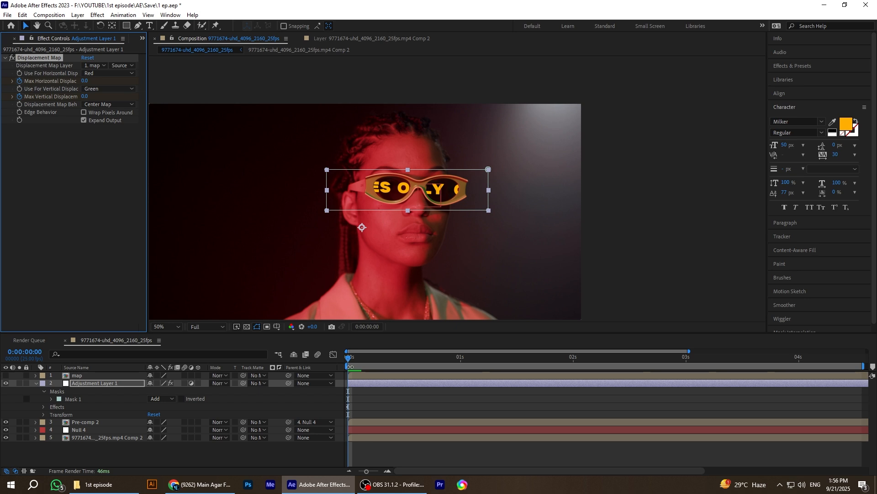
{"action": "left_click_drag", "start_coordinate": [349, 361], "coordinate": [353, 360]}
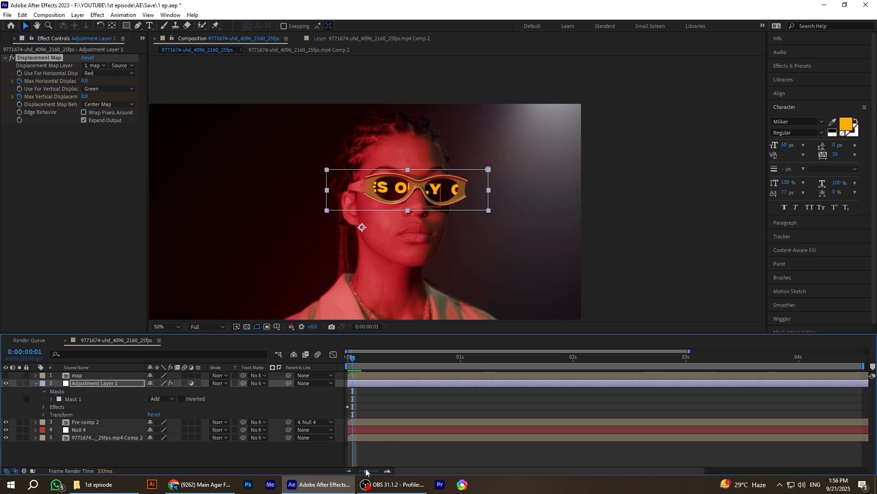
{"action": "key", "text": "u"}
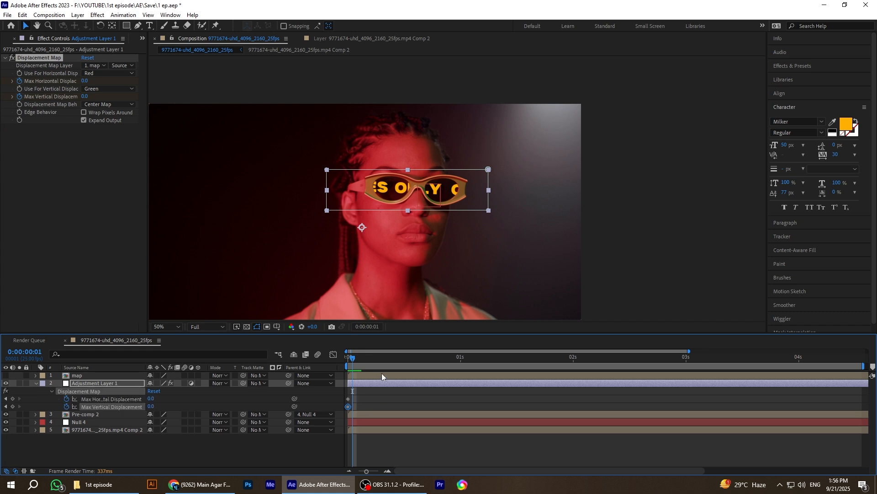
{"action": "left_click_drag", "start_coordinate": [355, 361], "coordinate": [357, 361]}
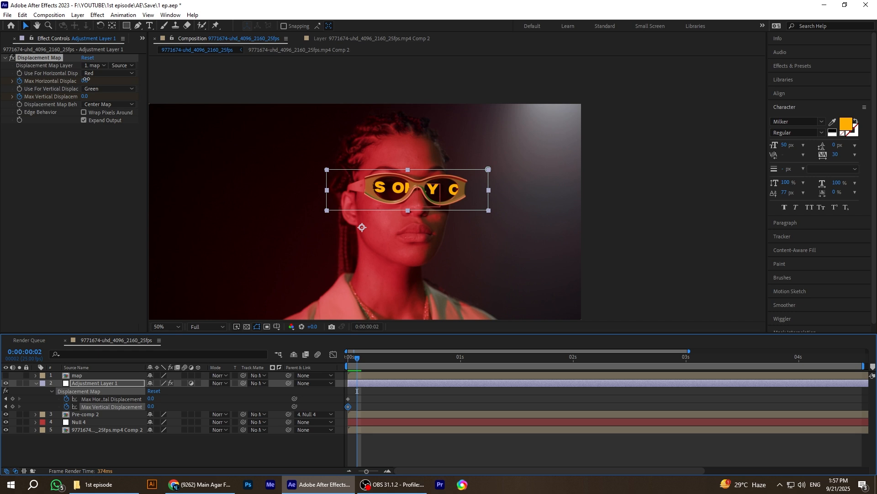
{"action": "mouse_move", "coordinate": [86, 80]}
{"action": "left_mouse_down"}
{"action": "mouse_move", "coordinate": [112, 76]}
{"action": "mouse_move", "coordinate": [87, 96]}
{"action": "mouse_move", "coordinate": [75, 81]}
{"action": "mouse_move", "coordinate": [61, 81]}
{"action": "mouse_move", "coordinate": [87, 97]}
{"action": "mouse_move", "coordinate": [130, 97]}
{"action": "mouse_move", "coordinate": [88, 96]}
{"action": "mouse_move", "coordinate": [99, 80]}
{"action": "left_mouse_up"}
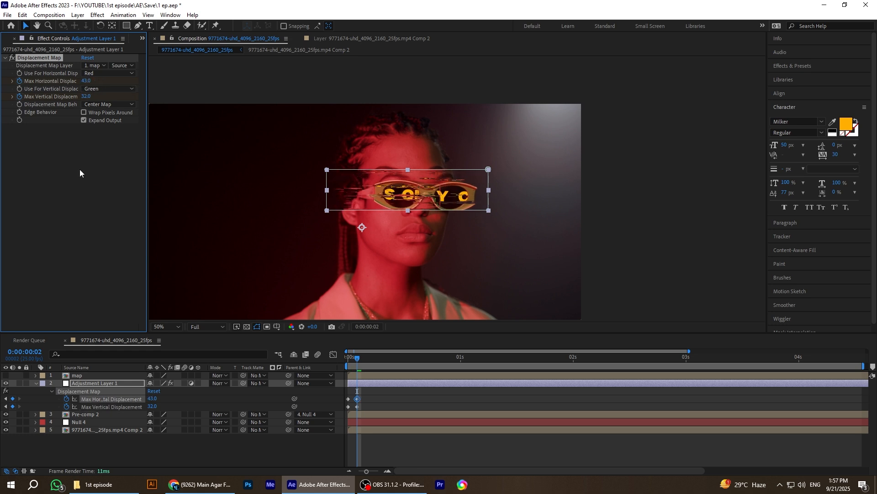
Step: Raise the Fractal Noise brightness to -70 on the black solid inside the map composition, and return to the main composition
{"action": "double_click", "coordinate": [88, 374]}
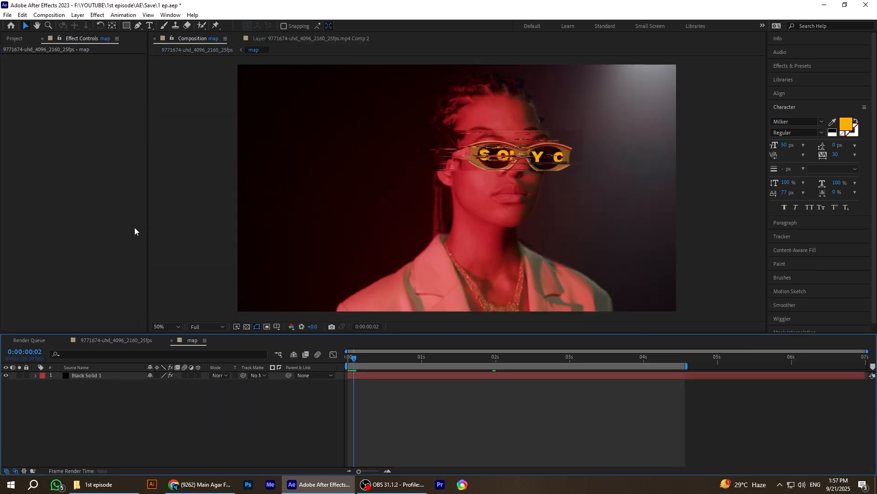
{"action": "left_click", "coordinate": [109, 376]}
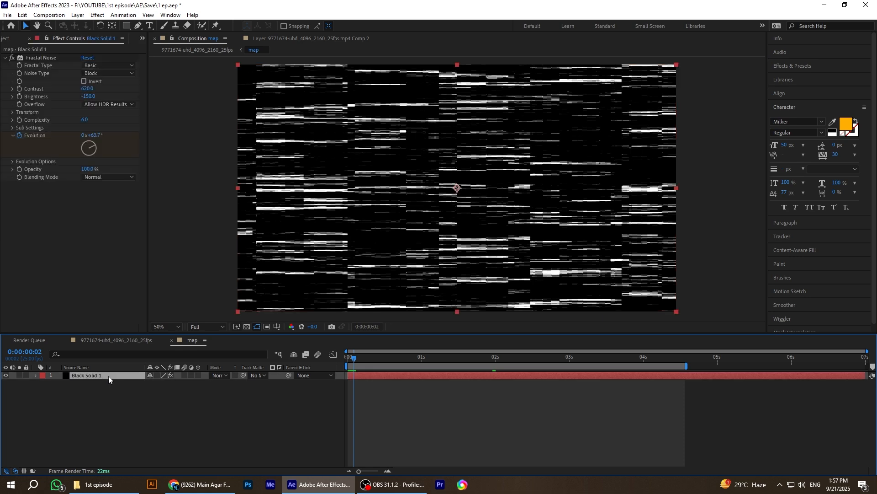
{"action": "left_click_drag", "start_coordinate": [88, 96], "coordinate": [123, 95]}
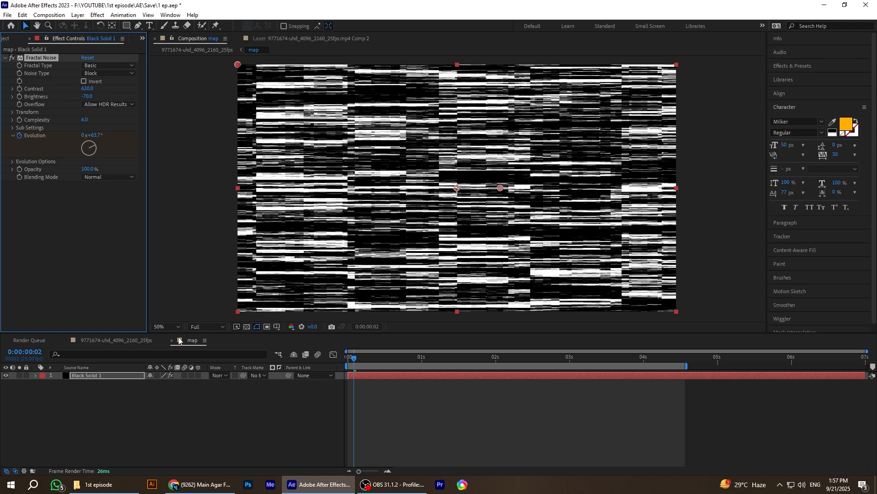
{"action": "left_click", "coordinate": [117, 338]}
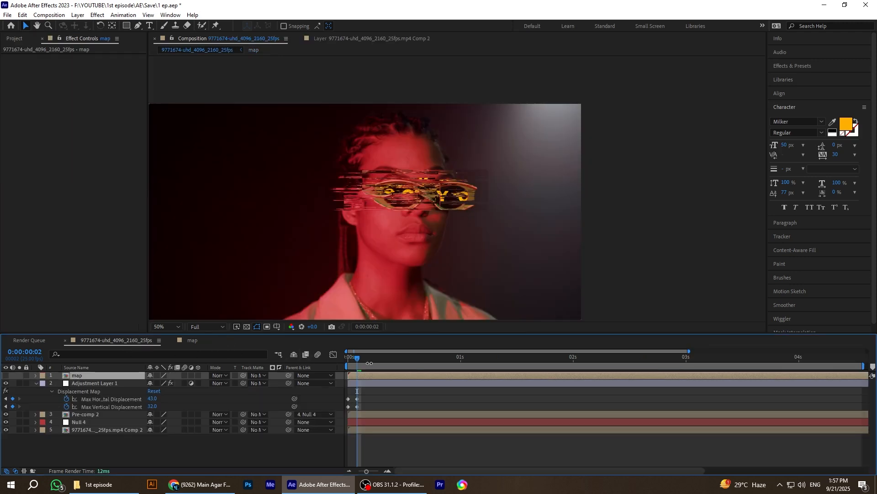
Step: At 0:00:00:04, set the maximum horizontal displacement to -69 and the maximum vertical displacement to 7
{"action": "left_click_drag", "start_coordinate": [359, 356], "coordinate": [365, 355]}
{"action": "left_click", "coordinate": [161, 400]}
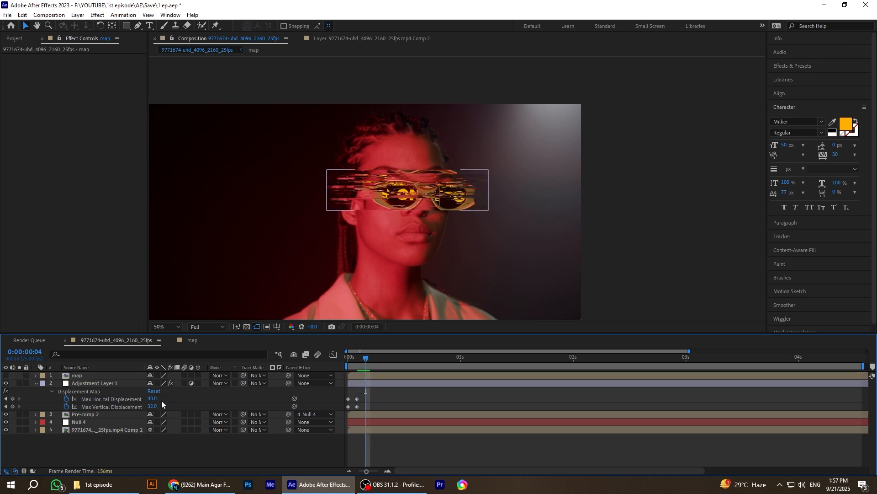
{"action": "left_click_drag", "start_coordinate": [154, 401], "coordinate": [99, 398]}
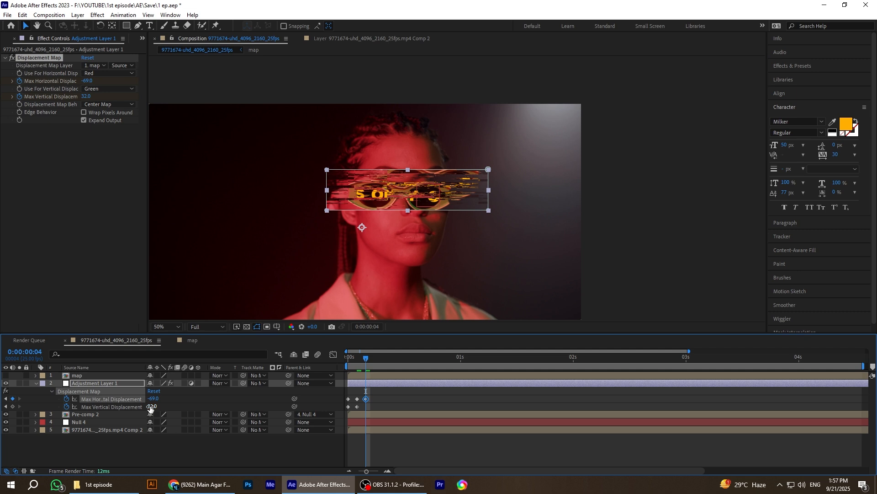
{"action": "left_click_drag", "start_coordinate": [150, 407], "coordinate": [137, 406]}
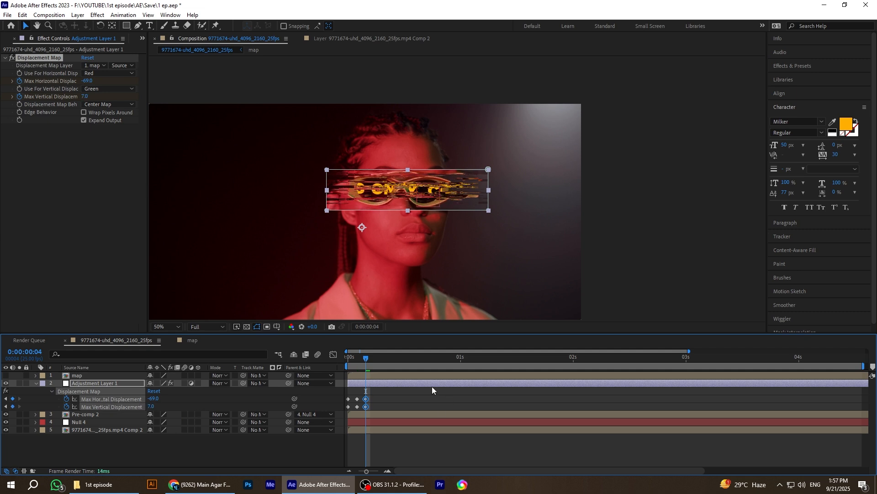
Step: Preview the glitch and trim the adjustment layer's end to 0:00:00:05
{"action": "left_click_drag", "start_coordinate": [368, 361], "coordinate": [350, 358]}
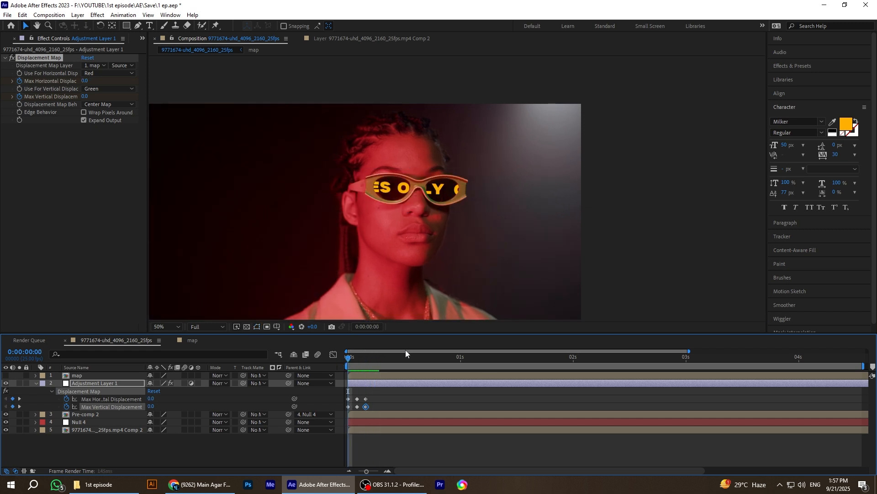
{"action": "left_click_drag", "start_coordinate": [426, 361], "coordinate": [371, 361]}
{"action": "left_click", "coordinate": [375, 385]}
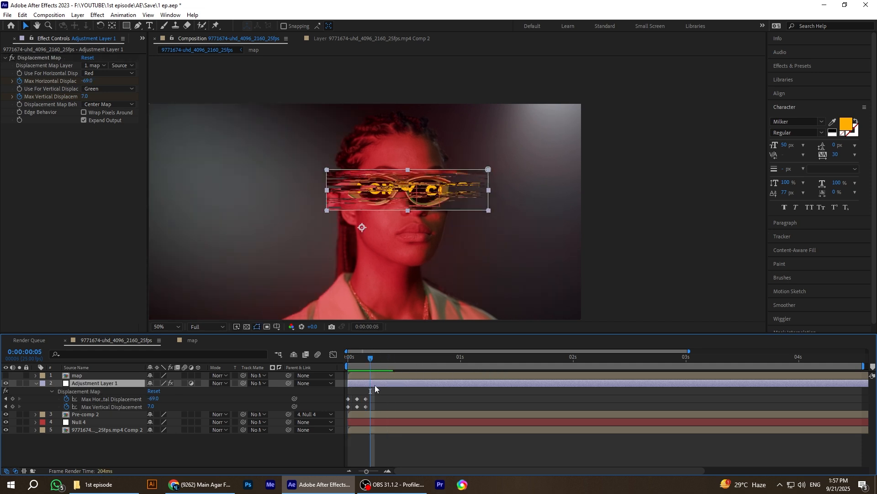
{"action": "key", "text": "alt+bracketright"}
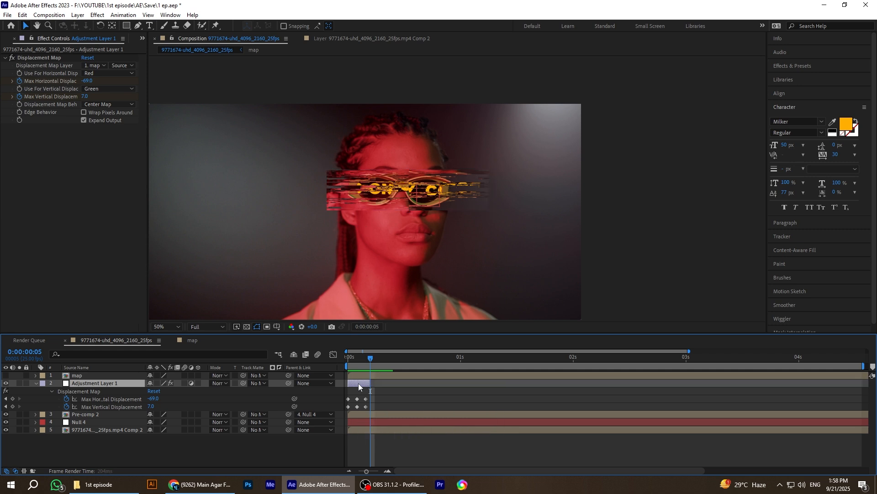
Step: Duplicate the trimmed adjustment layer twice, starting one copy at about 1 s and the other at about 1.7 s
{"action": "key", "text": "ctrl+d"}
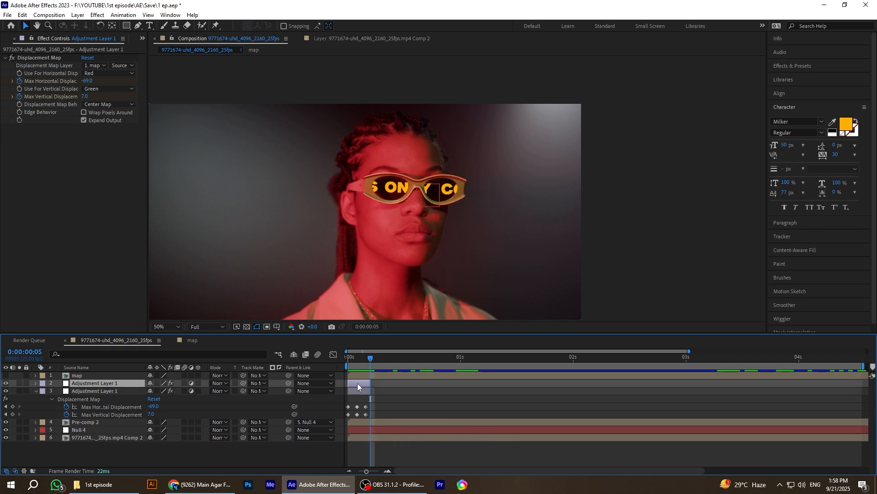
{"action": "left_click_drag", "start_coordinate": [358, 382], "coordinate": [553, 382]}
{"action": "key", "text": "ctrl+d"}
{"action": "key", "text": "o"}
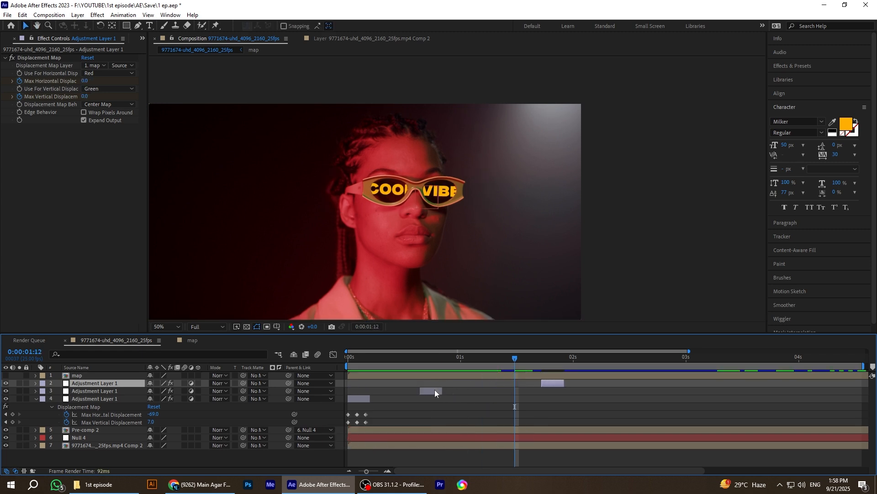
{"action": "left_click_drag", "start_coordinate": [435, 391], "coordinate": [476, 389]}
Step: Add two more adjustment layer copies, spread them to about 2.7 s and 3.7 s, and collapse the original's properties at 0:00:00:00
{"action": "left_click", "coordinate": [560, 383]}
{"action": "left_click_drag", "start_coordinate": [564, 381], "coordinate": [774, 388]}
{"action": "key", "text": "ctrl+d"}
{"action": "key", "text": "ctrl+d"}
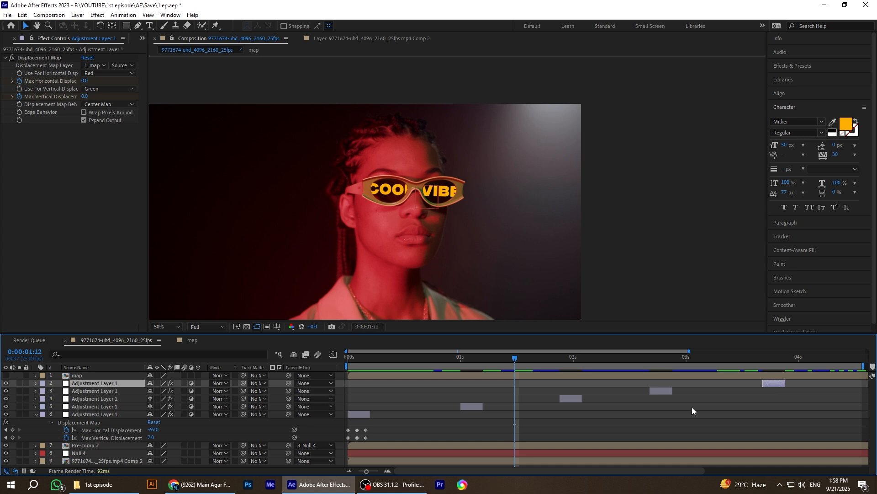
{"action": "key", "text": "Home"}
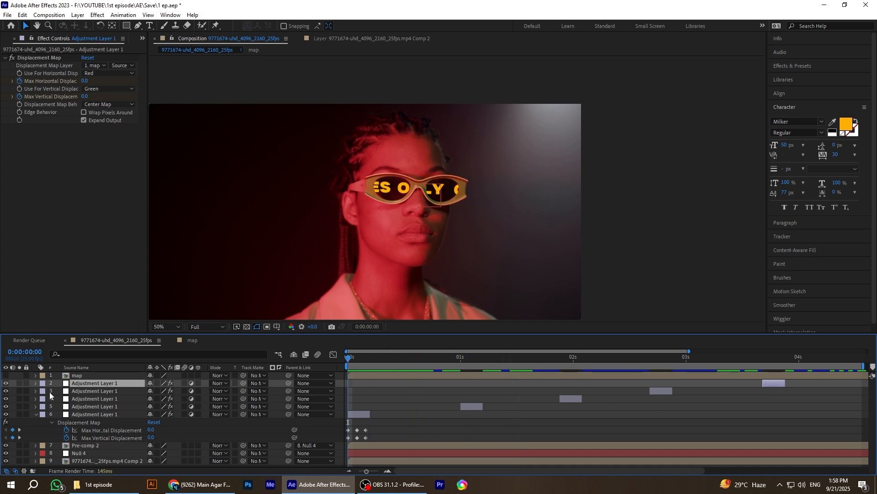
{"action": "left_click", "coordinate": [36, 414]}
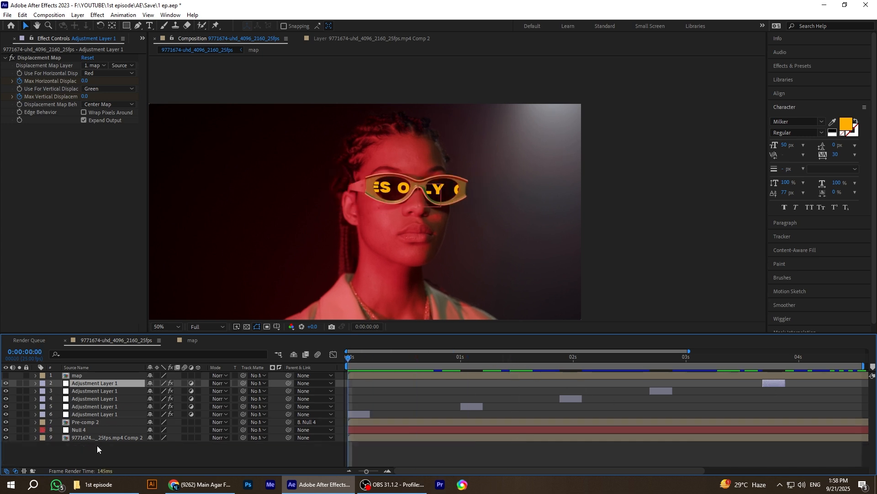